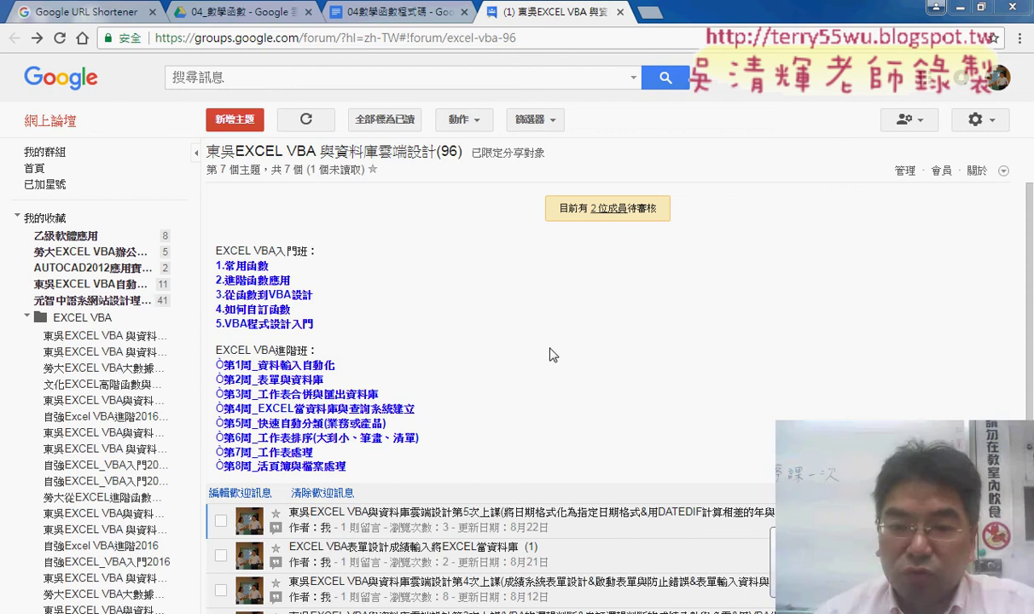
Step: Open the 第5次上課 topic from the course group's forum topic list
click(540, 511)
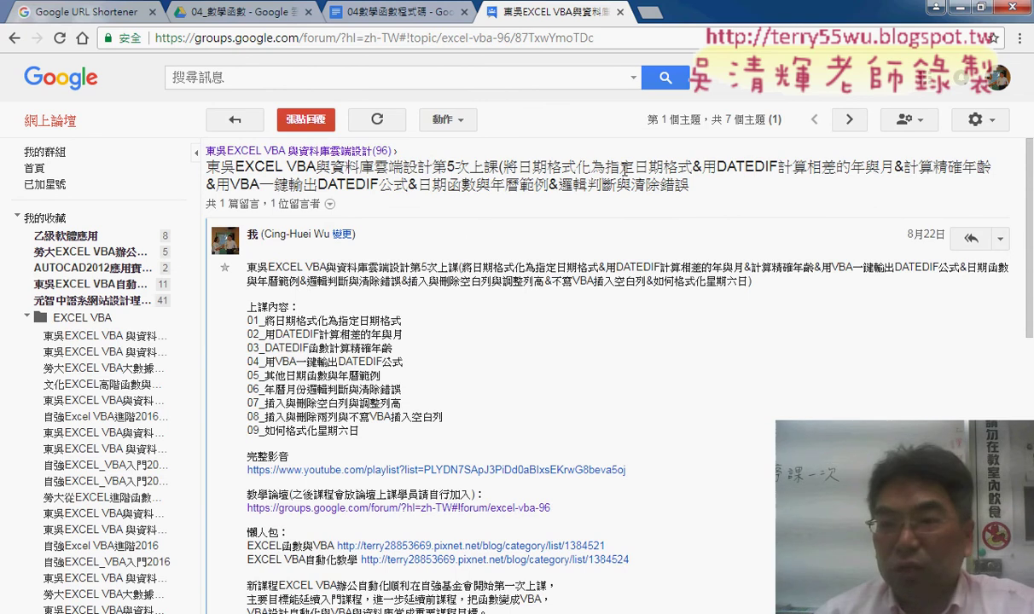
drag(517, 168, 590, 174)
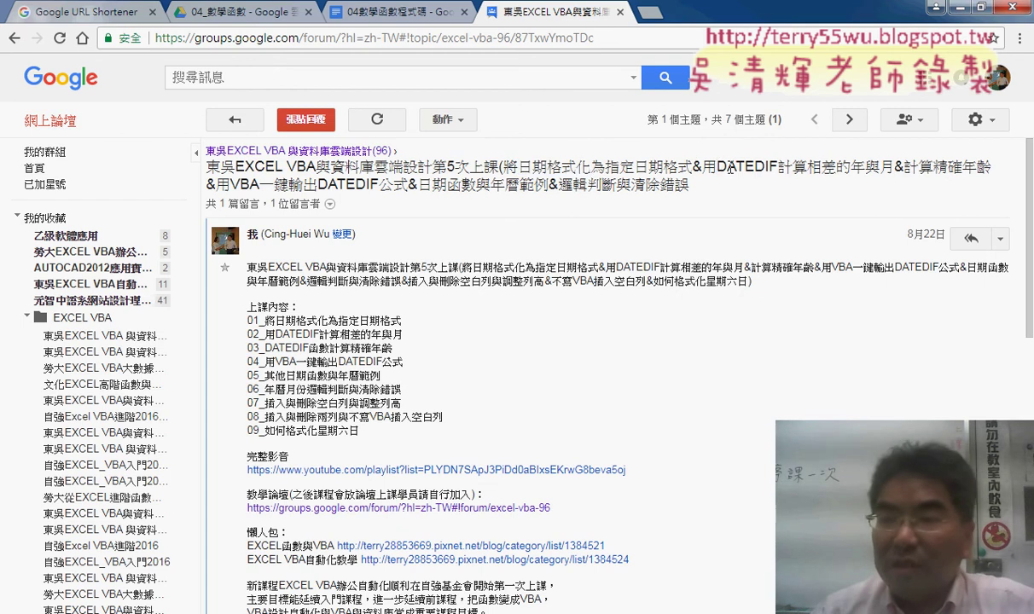
drag(716, 166, 777, 166)
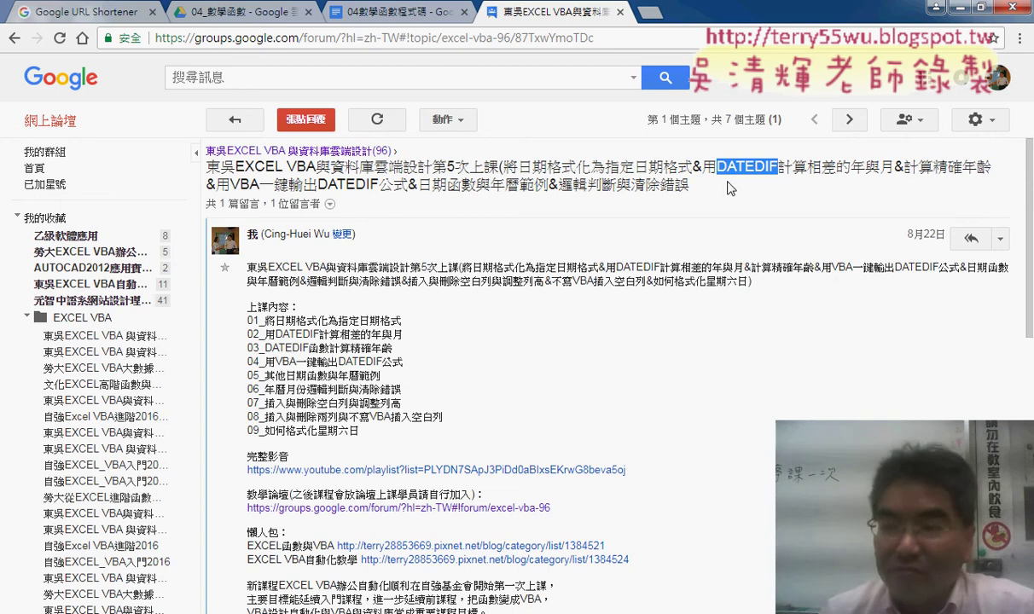
drag(832, 267, 893, 269)
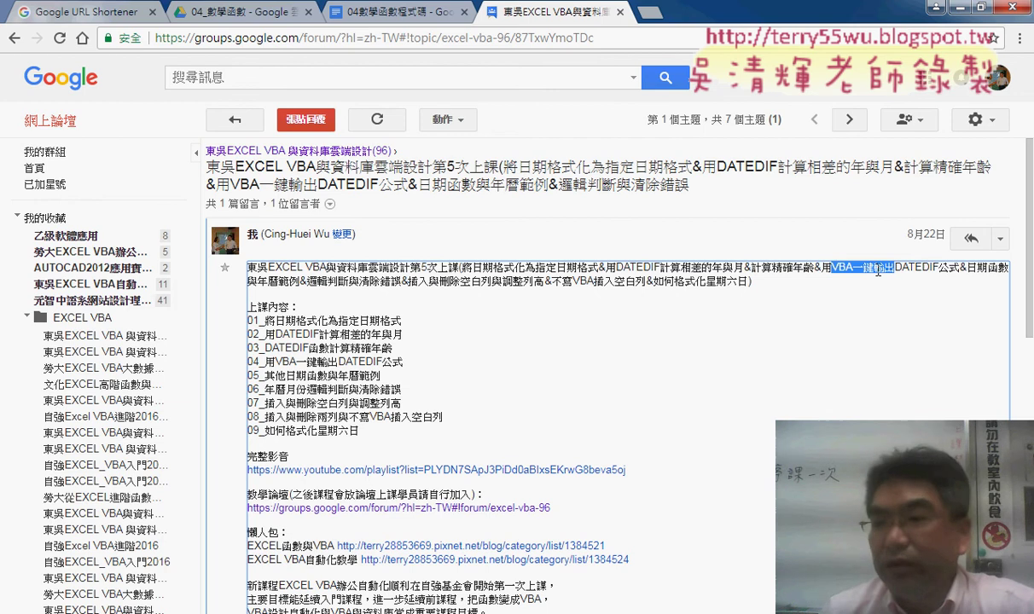
click(901, 269)
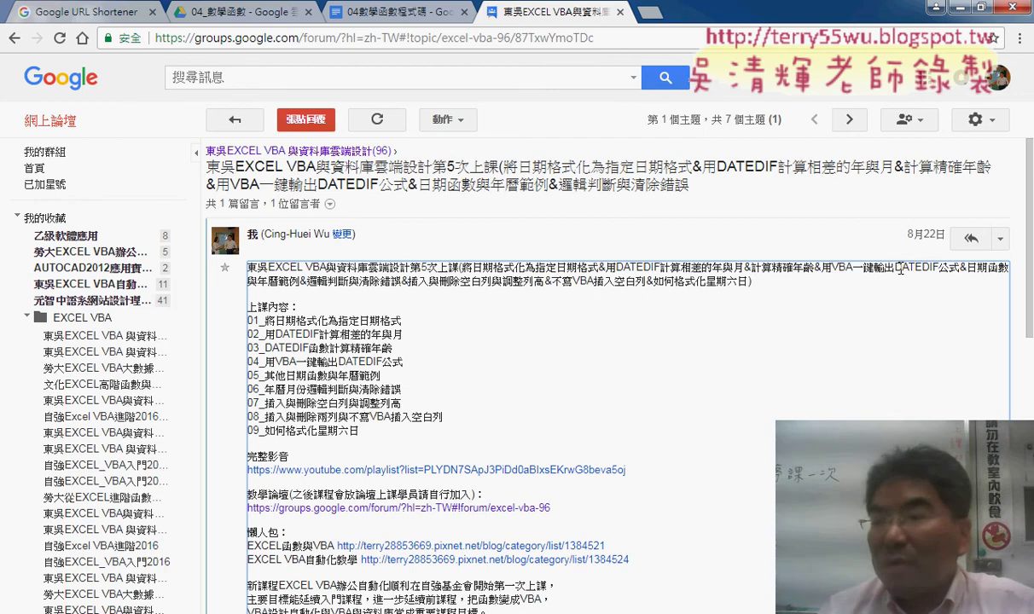
double_click(896, 267)
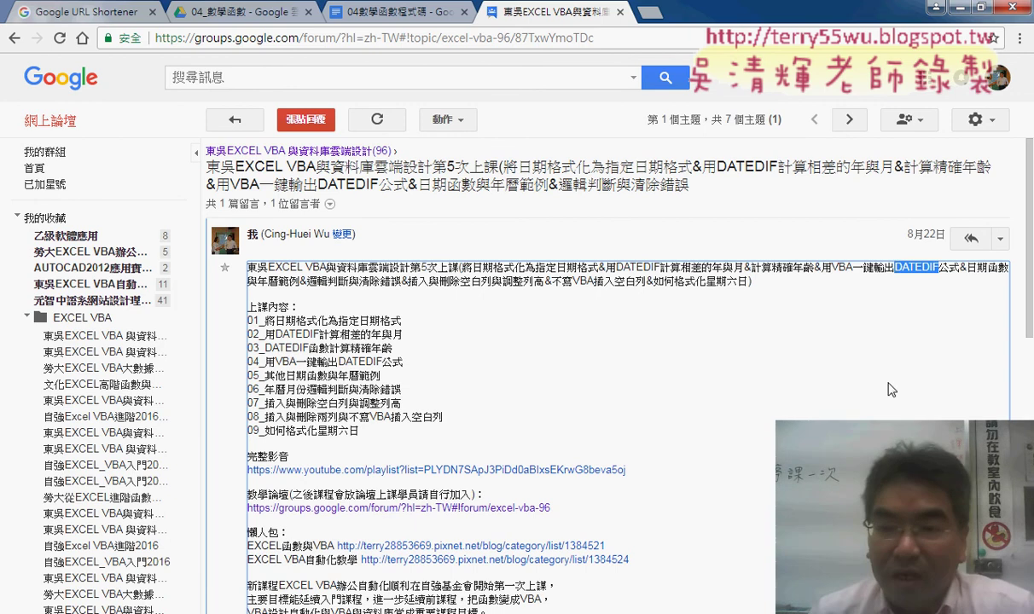
click(412, 286)
drag(410, 282, 492, 282)
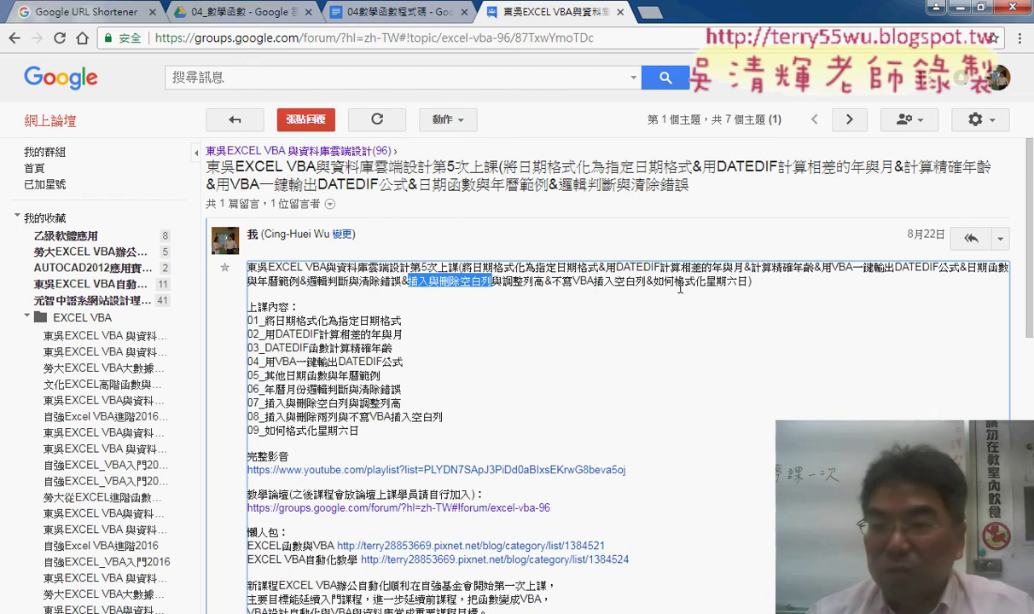
Step: Highlight the weekday-formatting text and lesson list 01–09, then open the complete-video YouTube playlist
drag(674, 281, 749, 284)
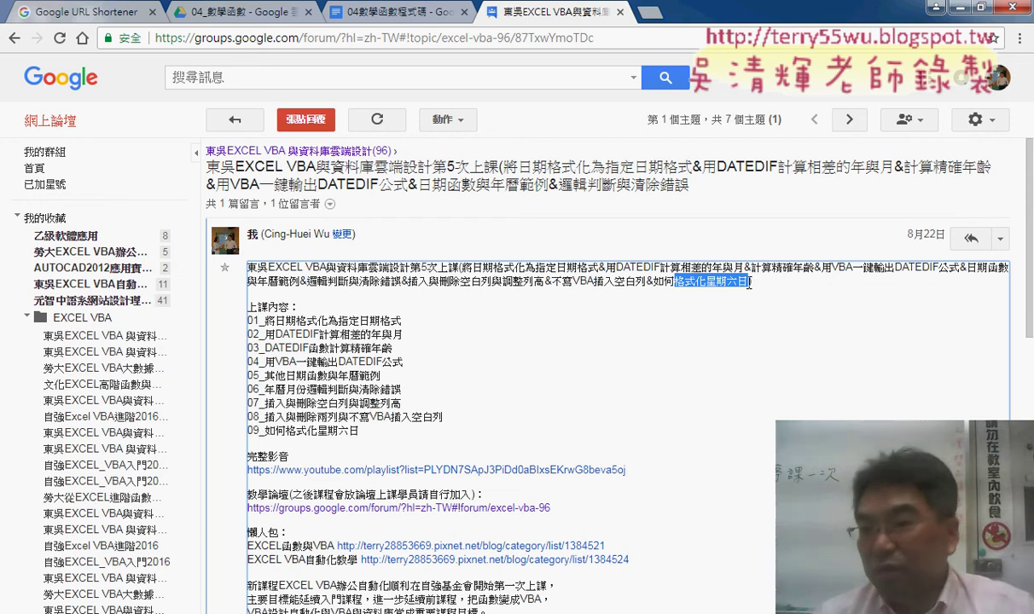
click(738, 281)
drag(738, 281, 709, 282)
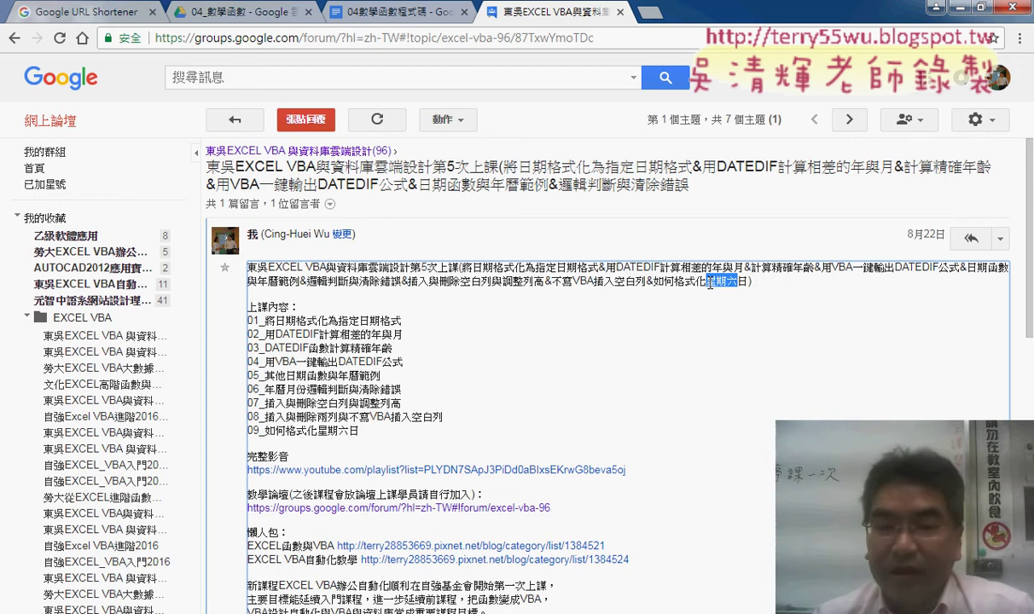
drag(360, 430, 249, 312)
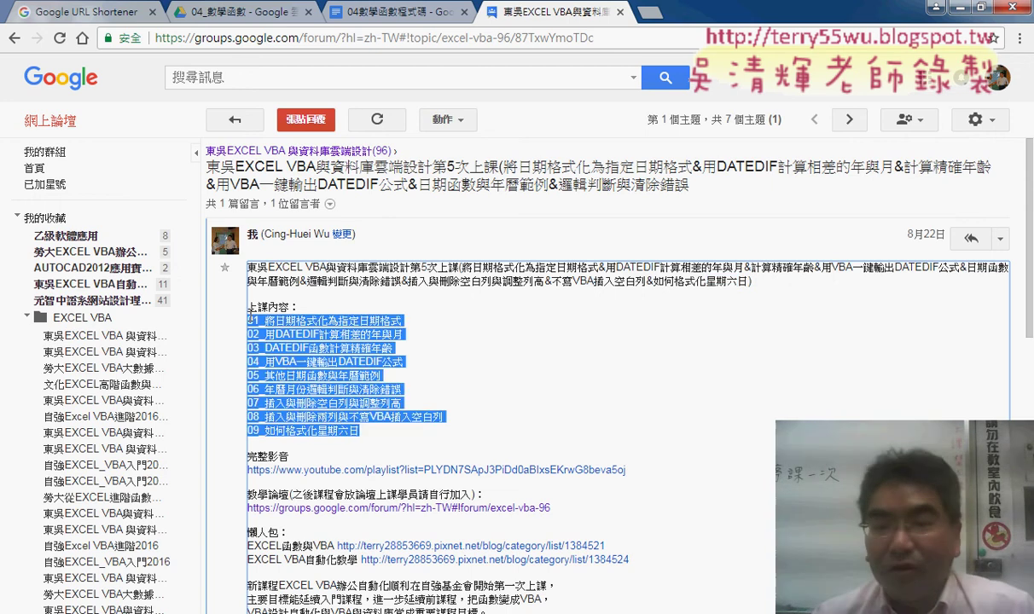
click(384, 470)
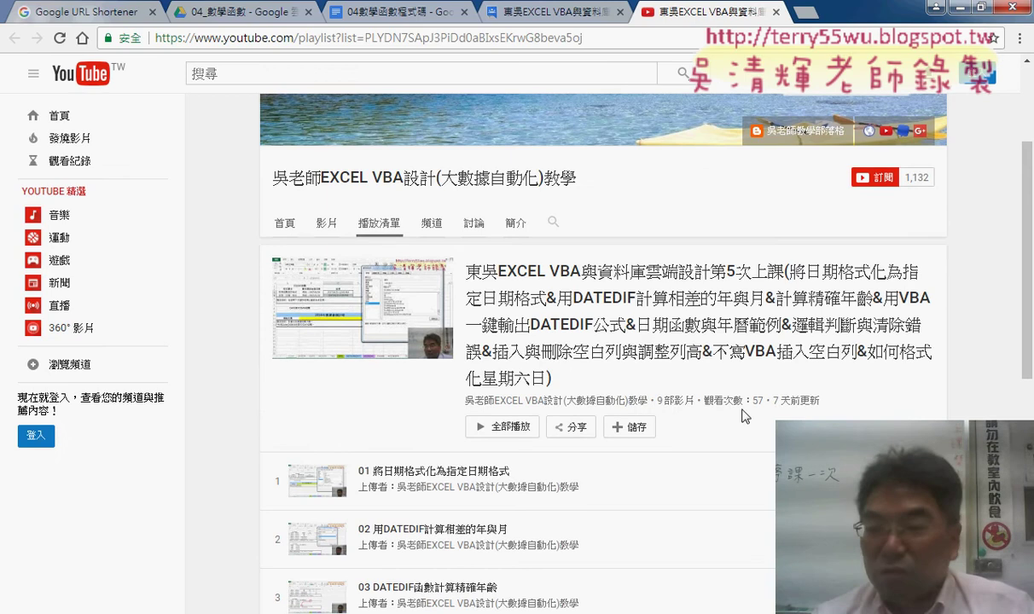
Step: Scroll through the nine-video lesson-five playlist on YouTube
scroll(845, 399, down, 5)
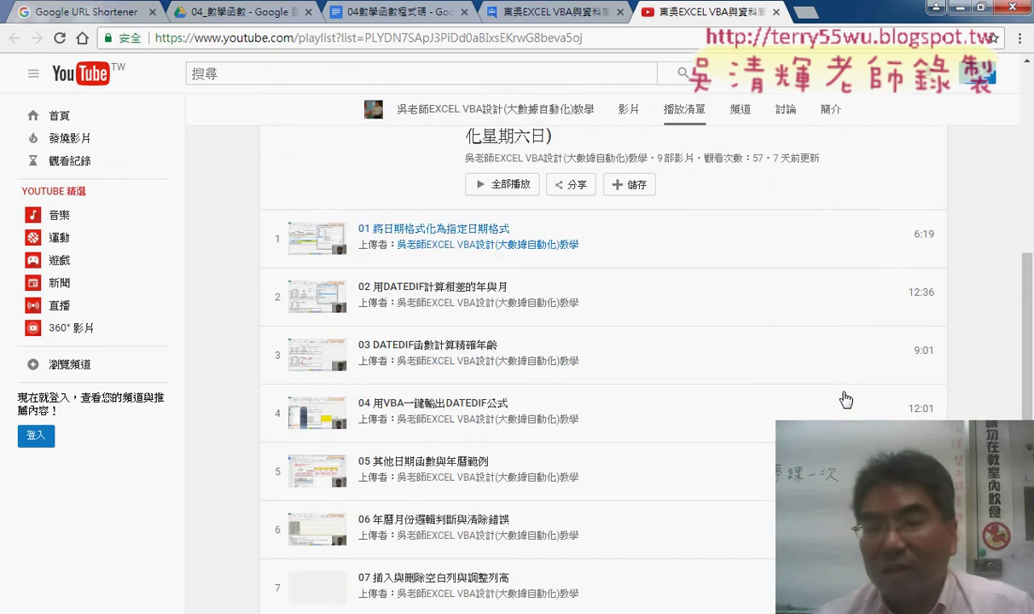
scroll(845, 399, up, 4)
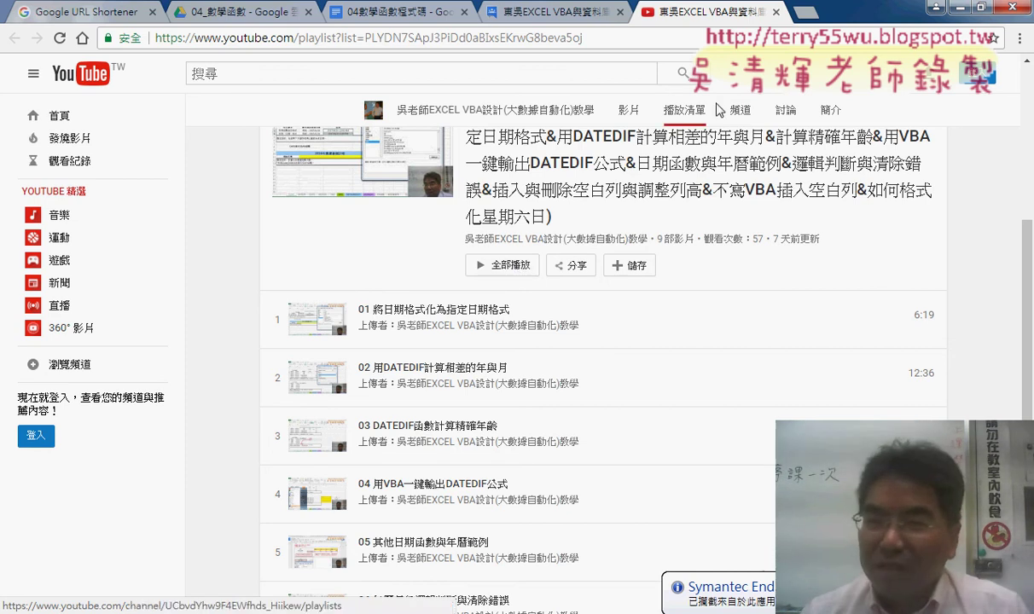
Step: Close the YouTube playlist tab and deselect the lesson list in the Google Groups post
click(776, 14)
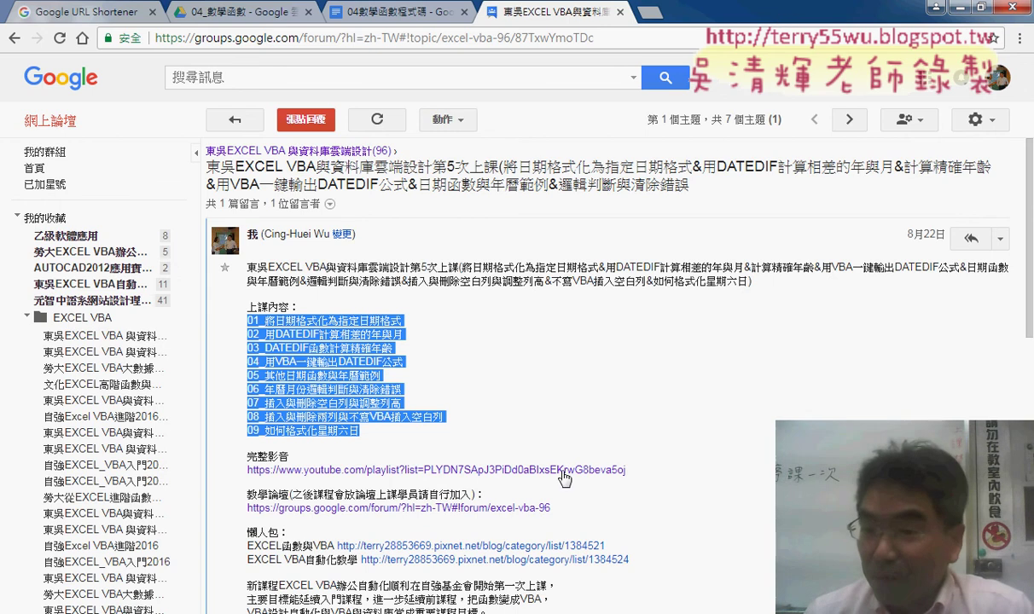
click(527, 360)
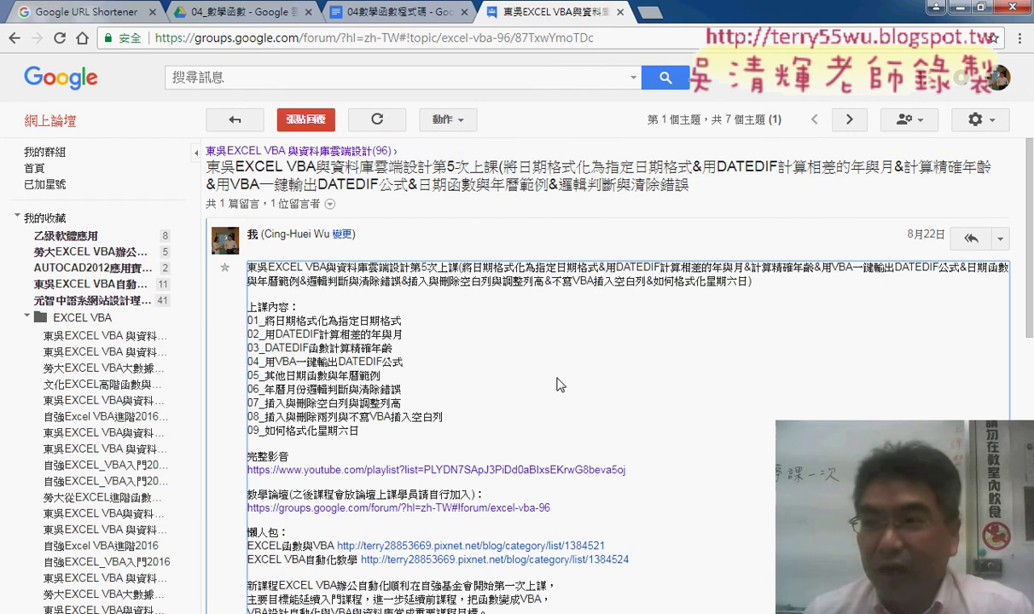
Step: Minimize the browser, return to the Excel workbook, and start editing cell G13
click(936, 7)
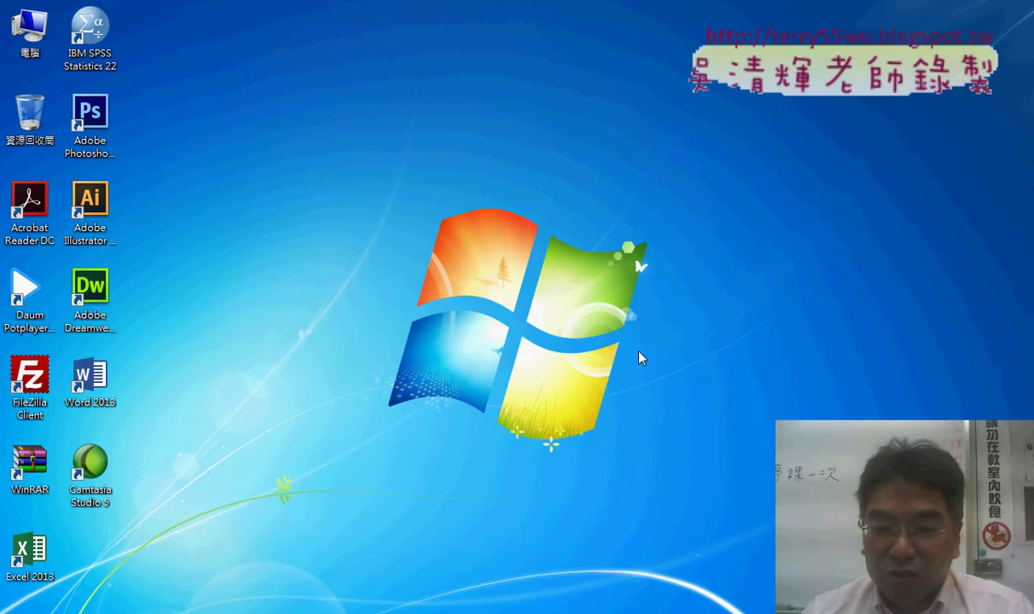
key(alt+Tab)
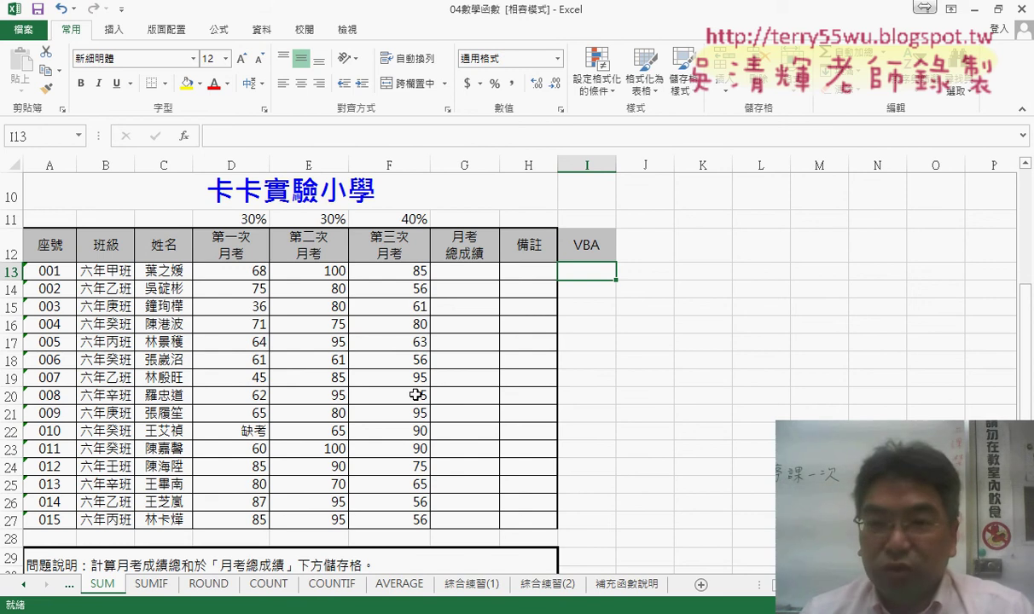
click(467, 276)
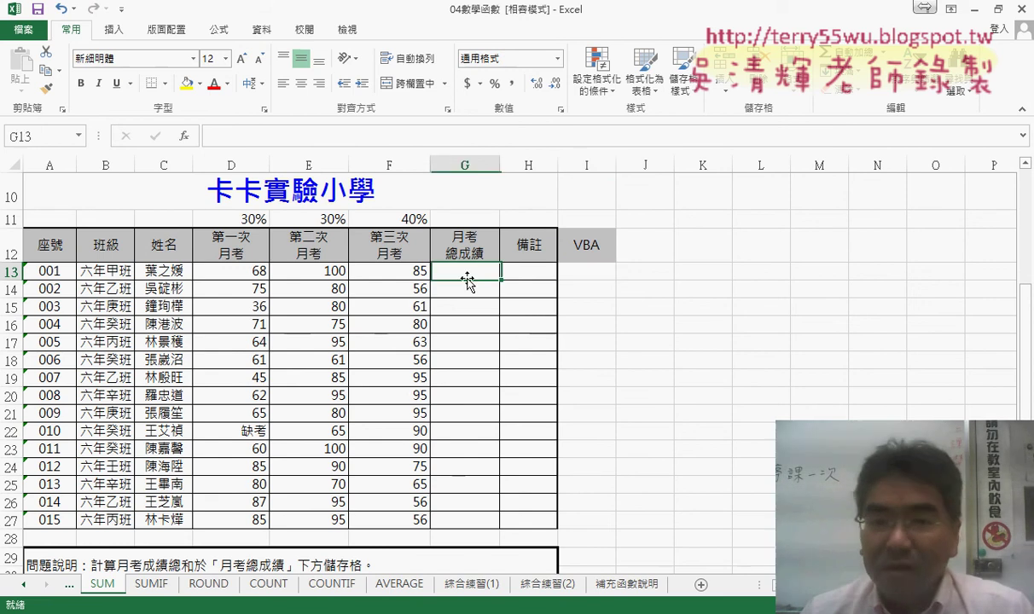
double_click(467, 277)
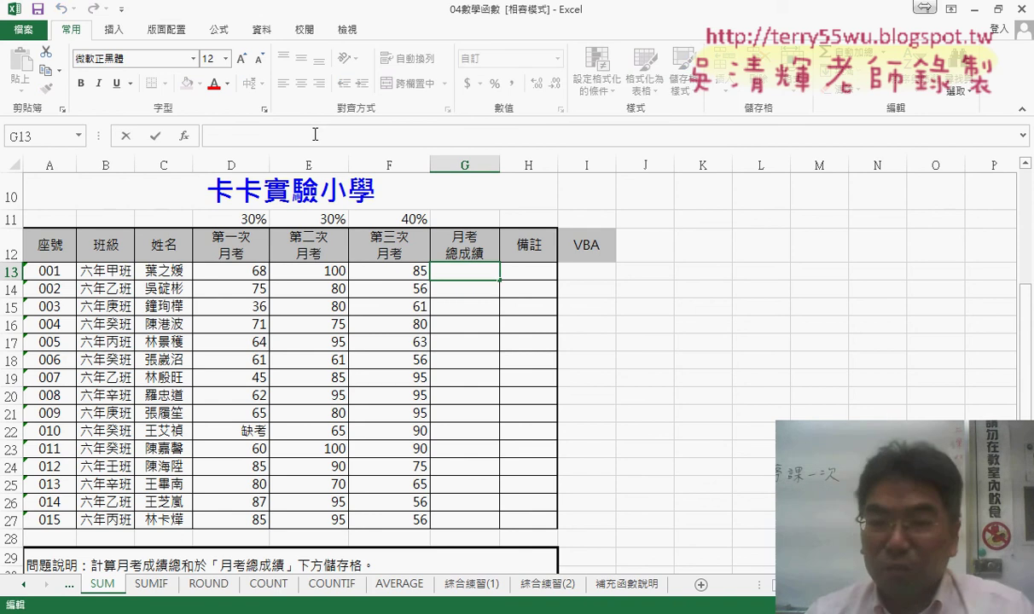
Step: Enter =D11*D13+E11*E13 in G13, pairing the first two weights with their scores
text(=)
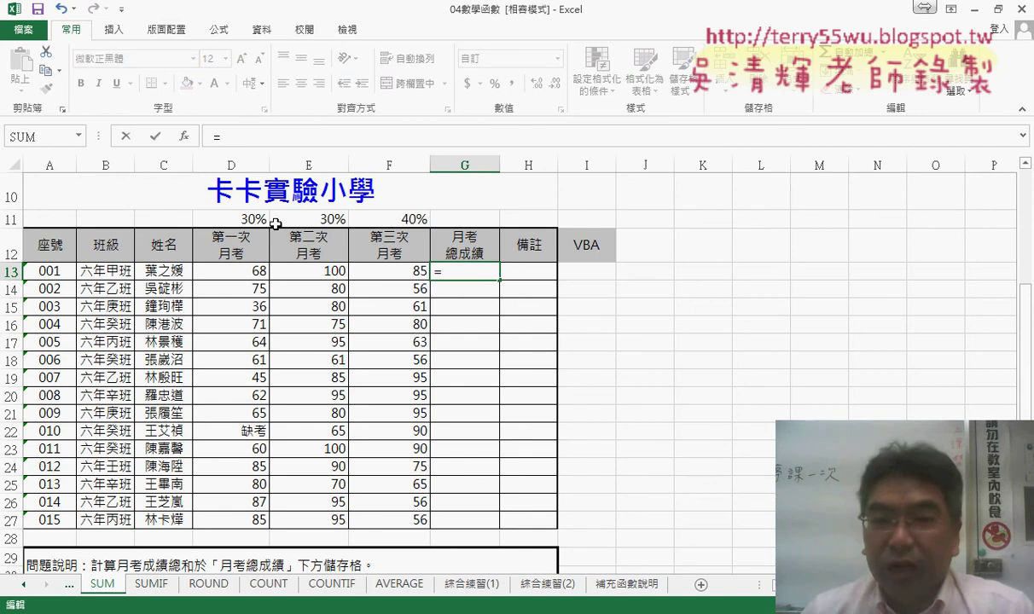
click(257, 219)
text(*)
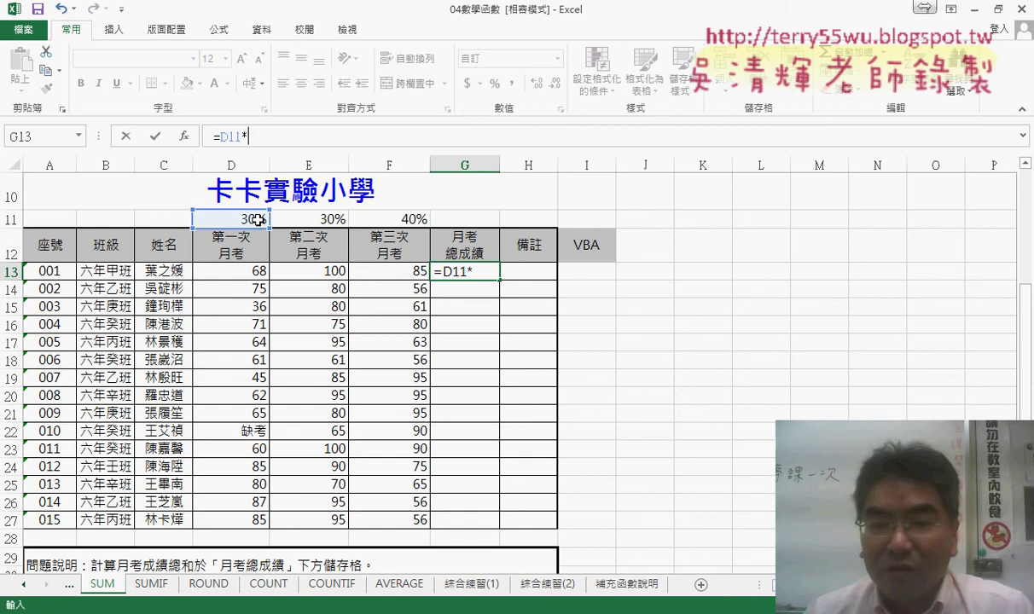
click(261, 275)
text(+)
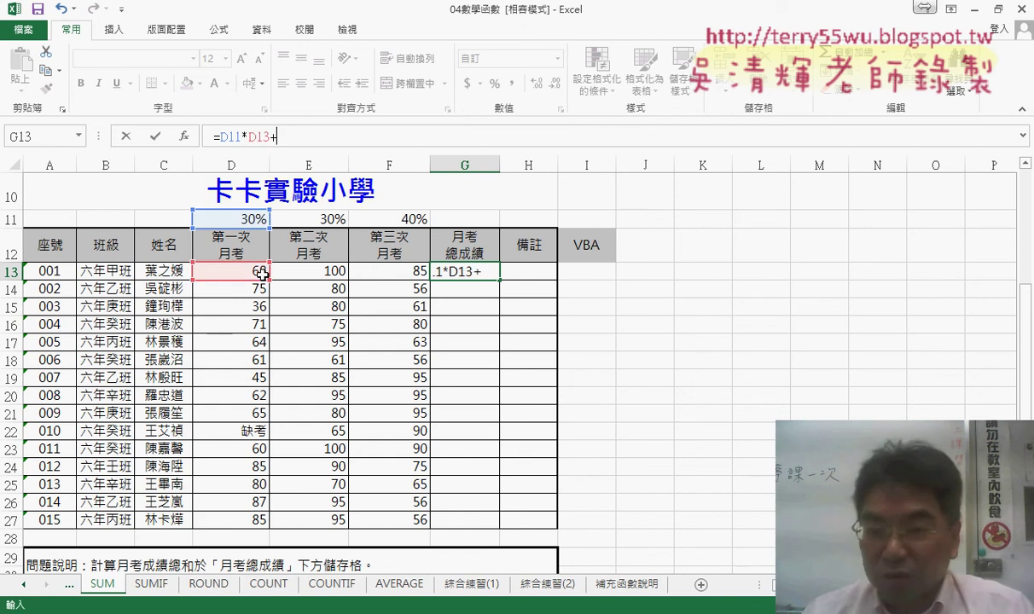
click(320, 222)
text(*)
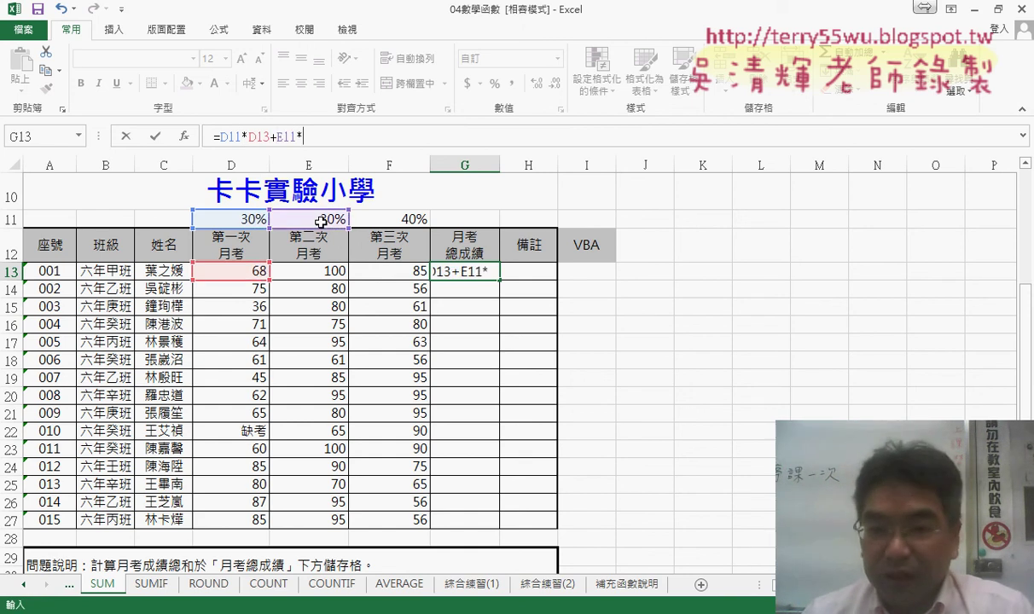
click(320, 272)
Step: Extend G13's formula with +F11*F13 and go back into editing it
text(+)
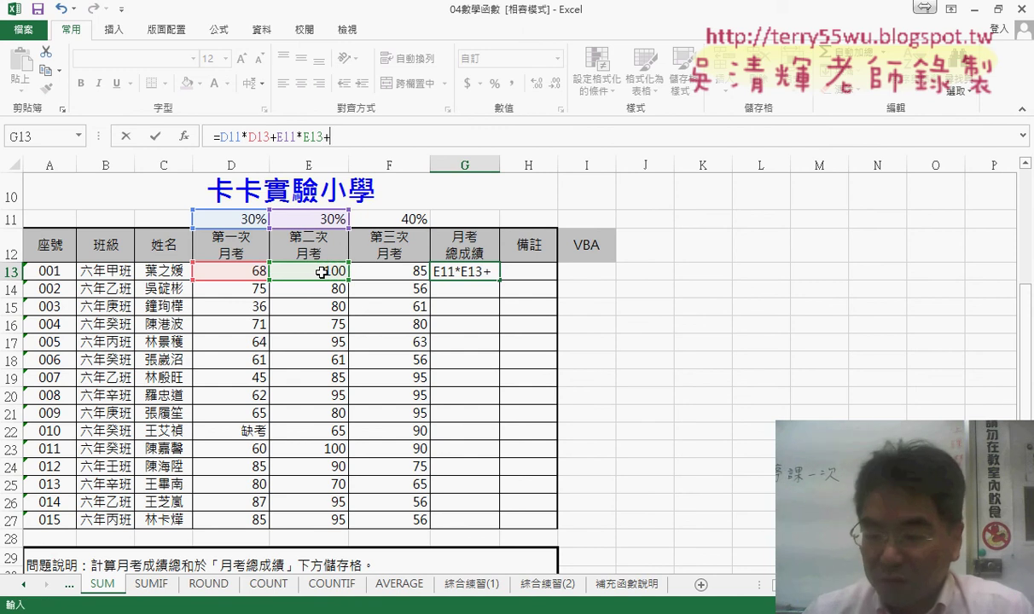
click(397, 213)
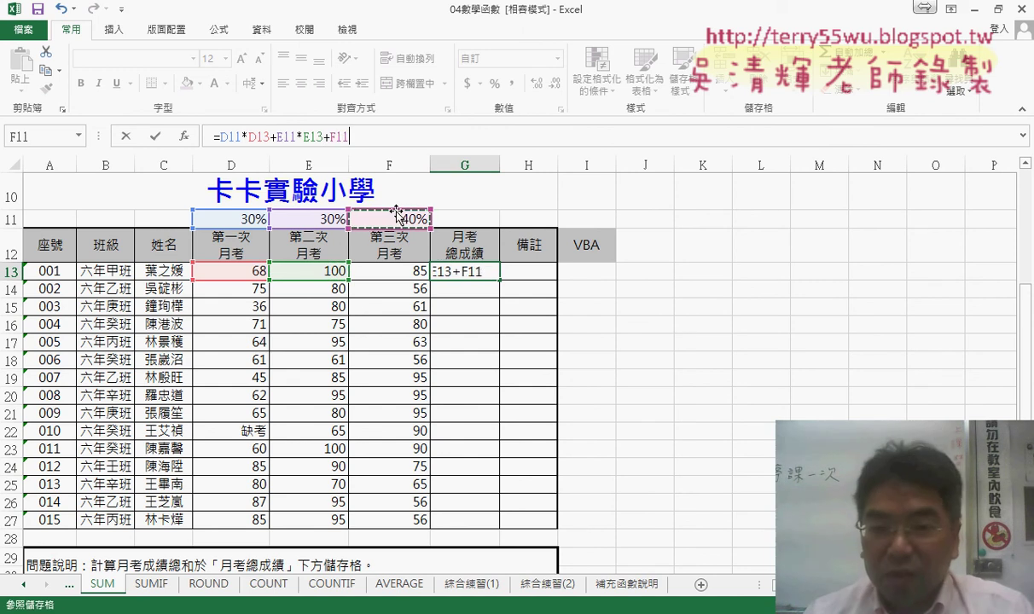
text(*)
click(385, 269)
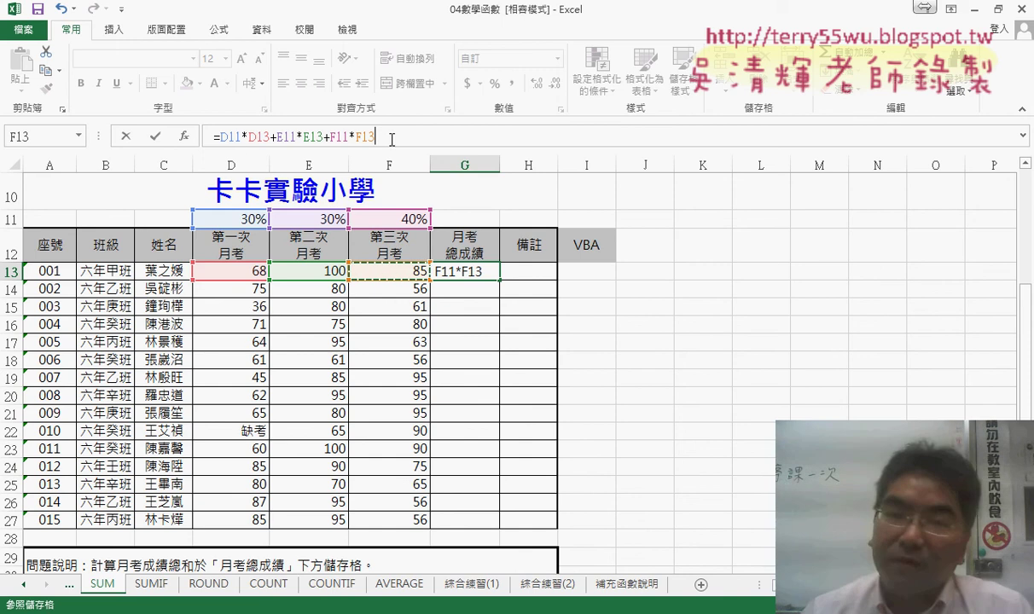
click(259, 138)
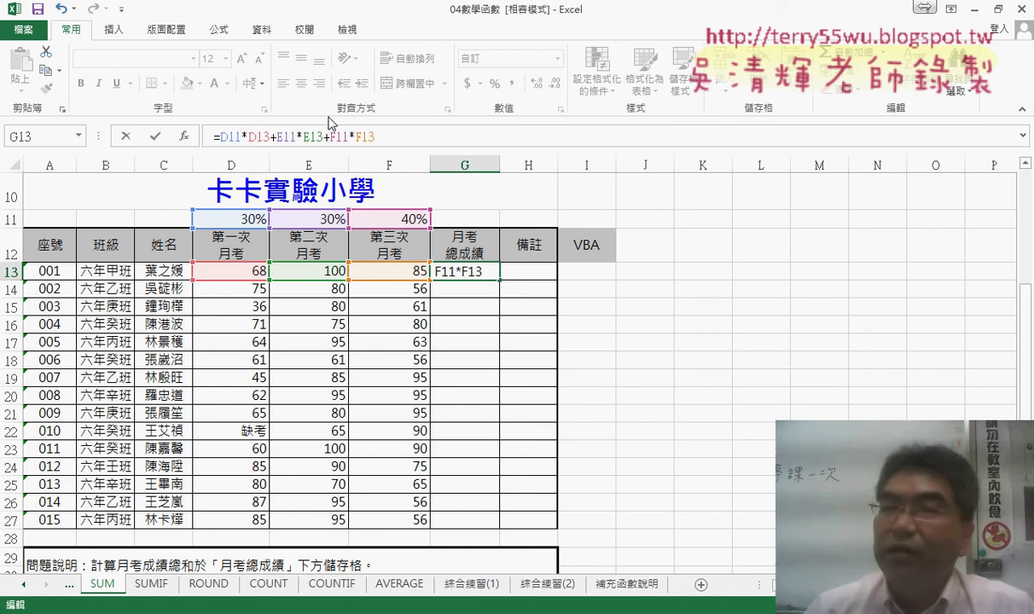
Step: Row-lock the weight references in G13's formula as D$11, E$11 and F$11
click(226, 135)
text($)
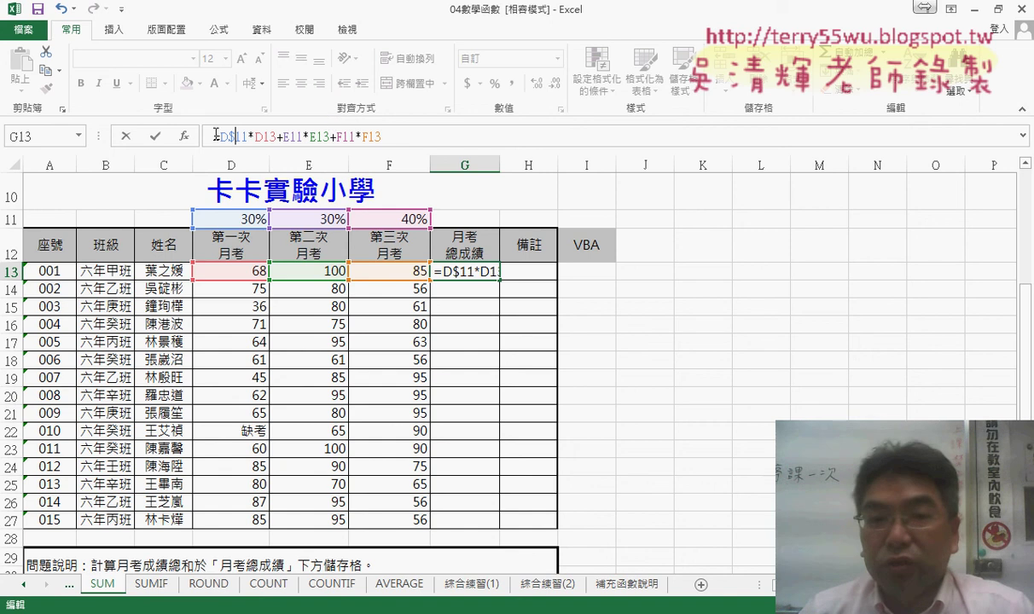
drag(228, 136, 249, 136)
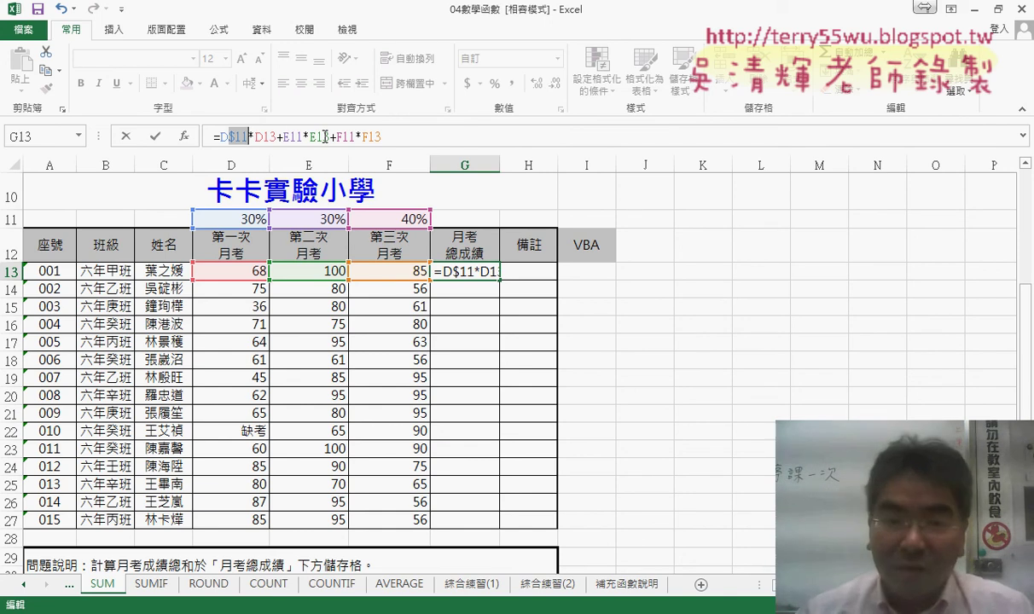
click(325, 137)
text($)
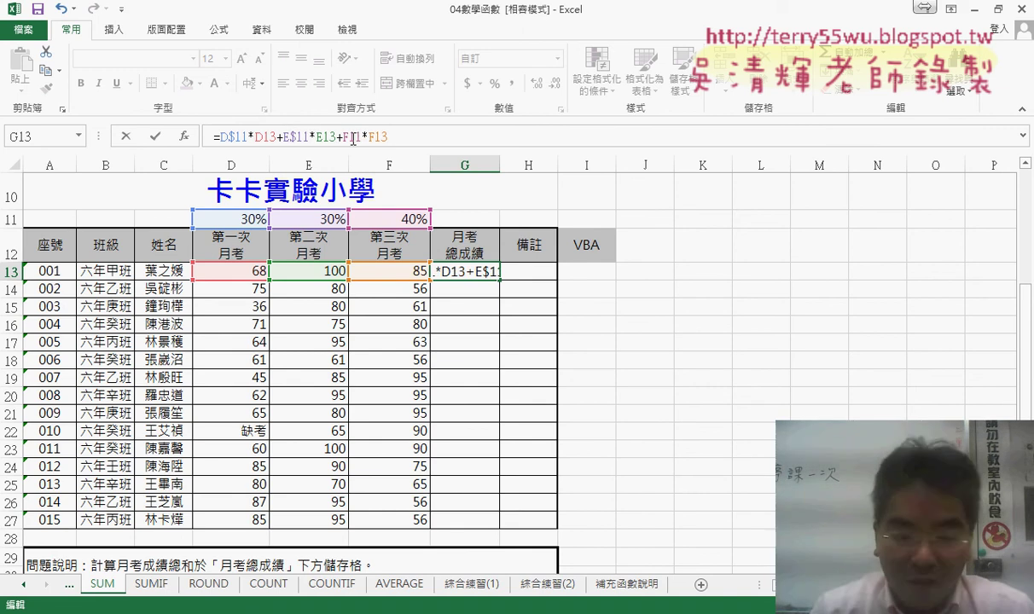
click(350, 137)
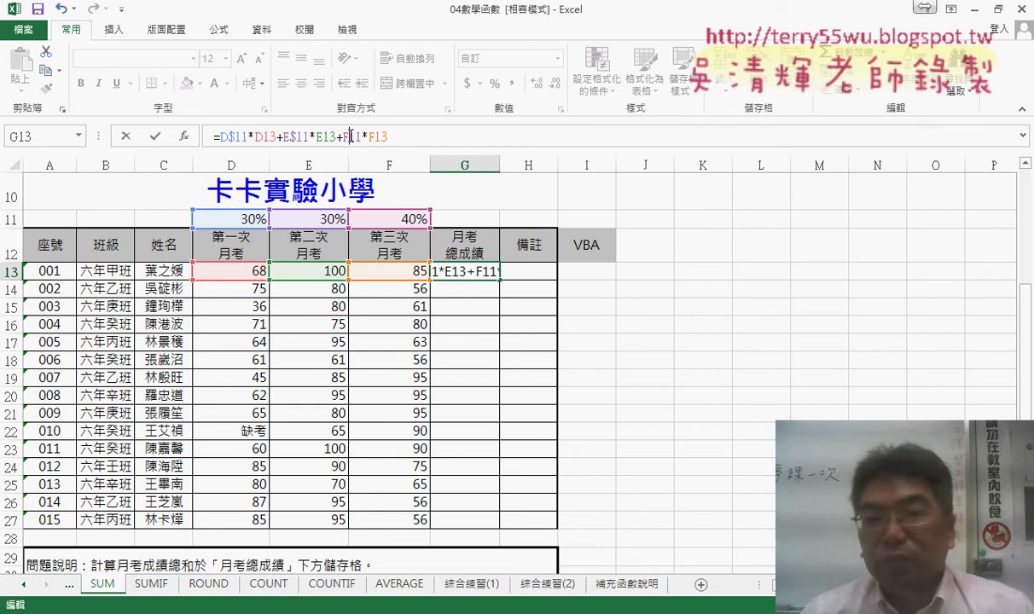
text($)
click(340, 137)
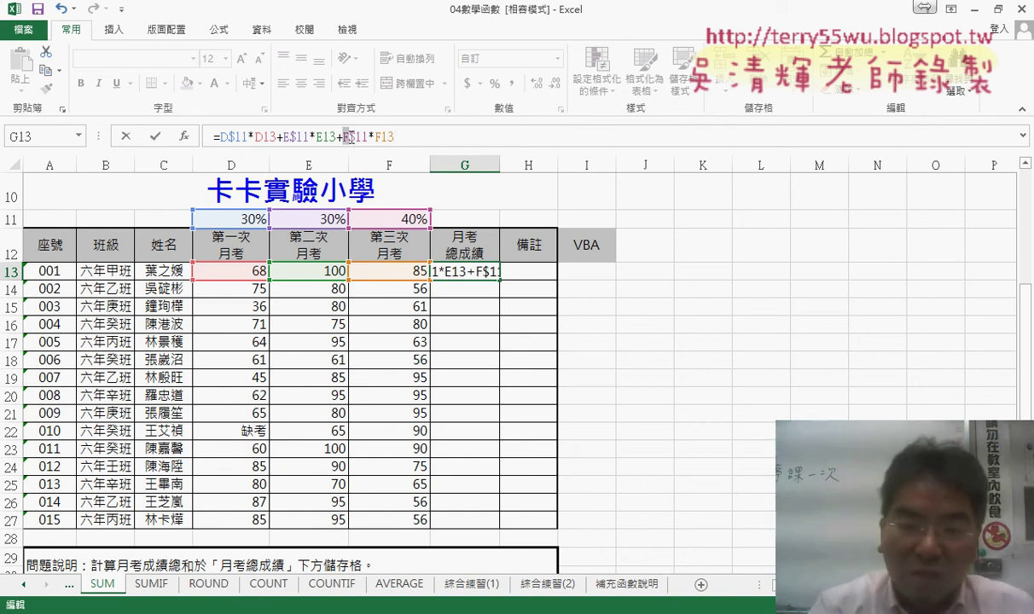
key(F4)
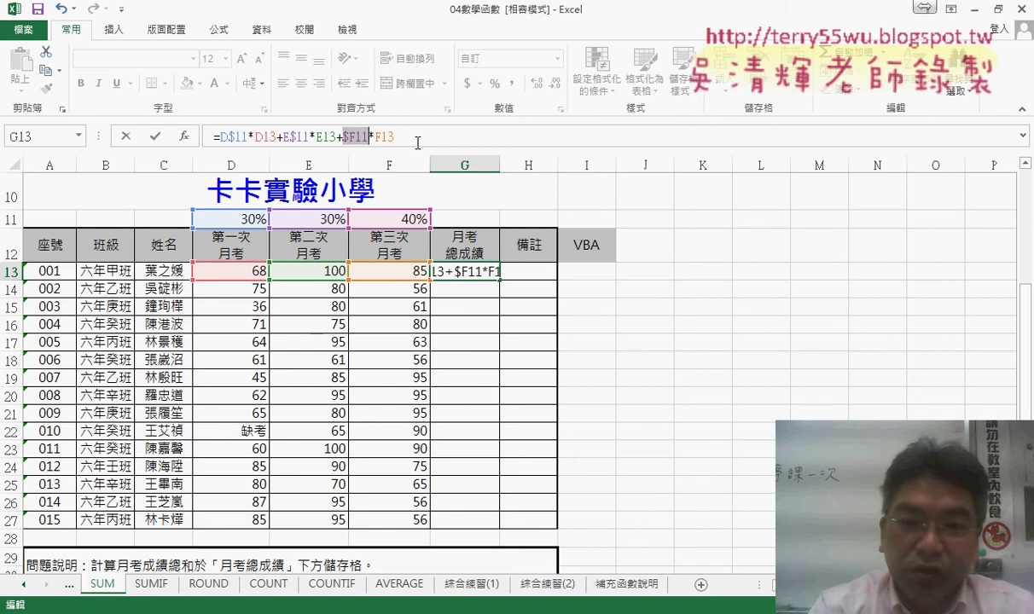
key(F4)
key(F4)
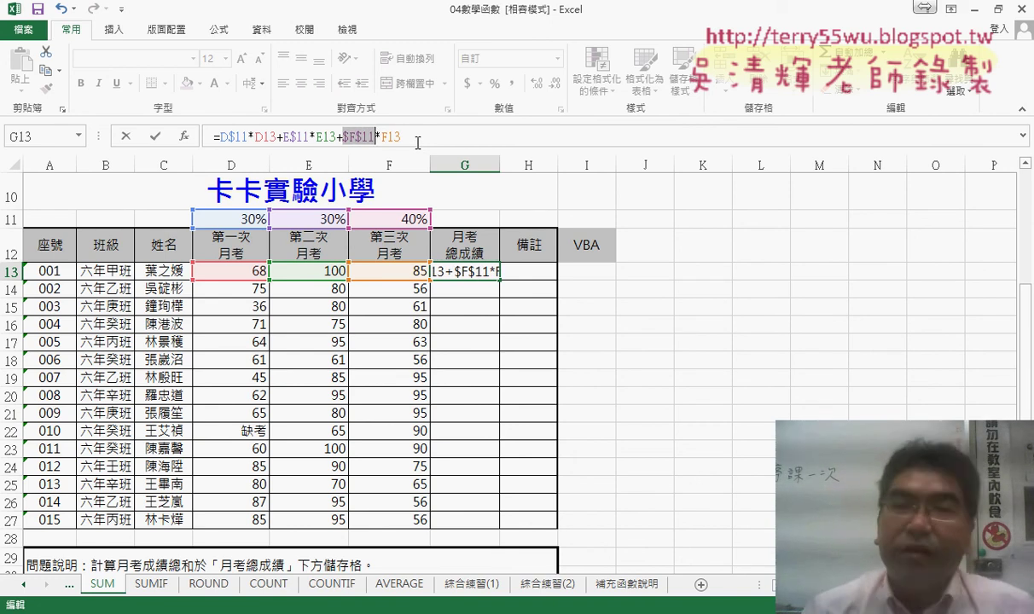
key(F4)
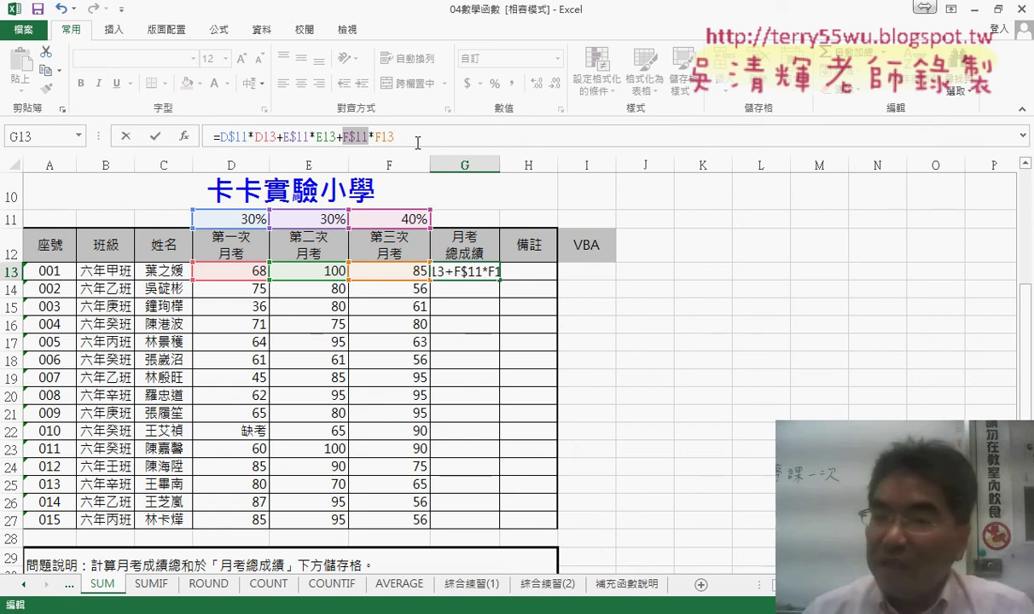
Step: Confirm G13's weighted total, fill it down to G27, and select H13
click(156, 137)
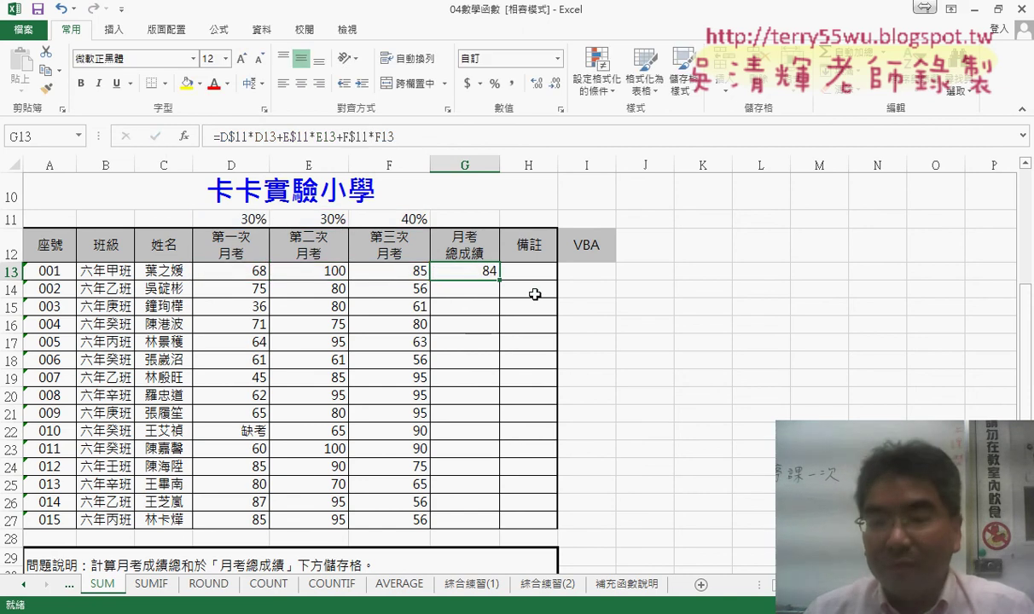
drag(502, 283, 502, 522)
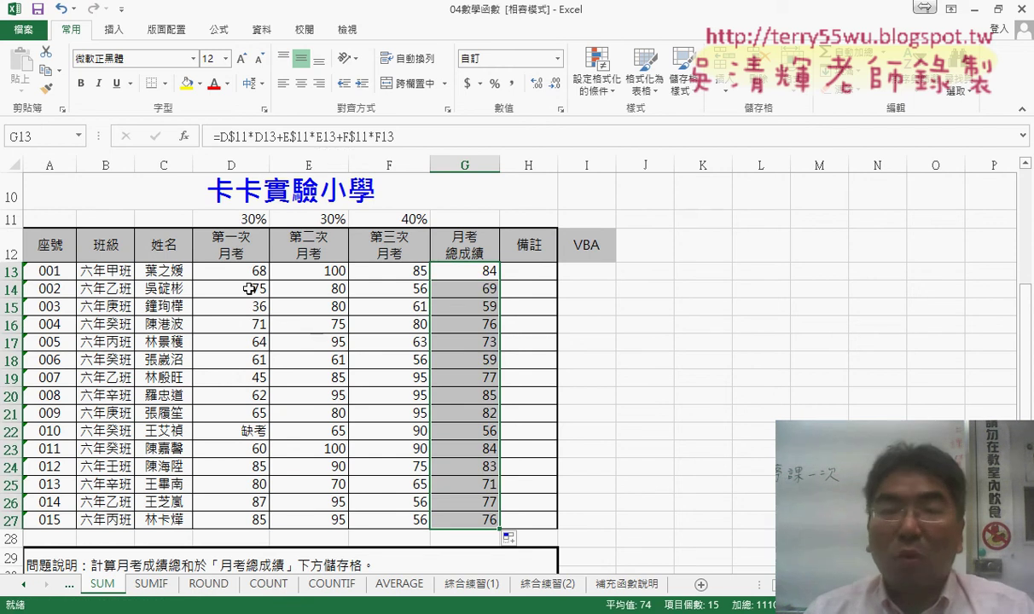
click(525, 271)
Step: Find SUMPRODUCT in the Insert Function list and insert it into H13
click(184, 136)
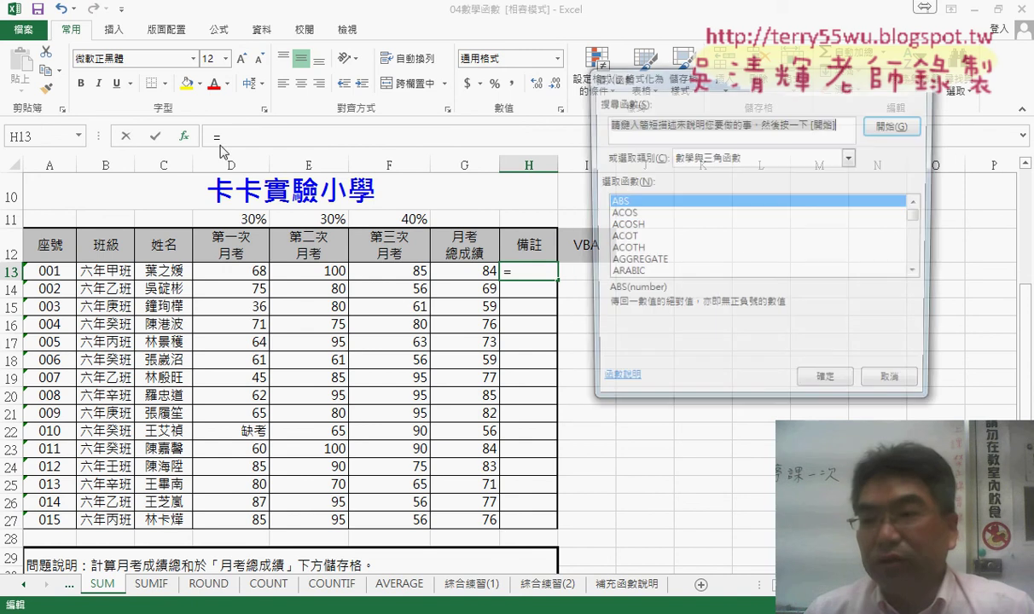
drag(918, 216, 916, 256)
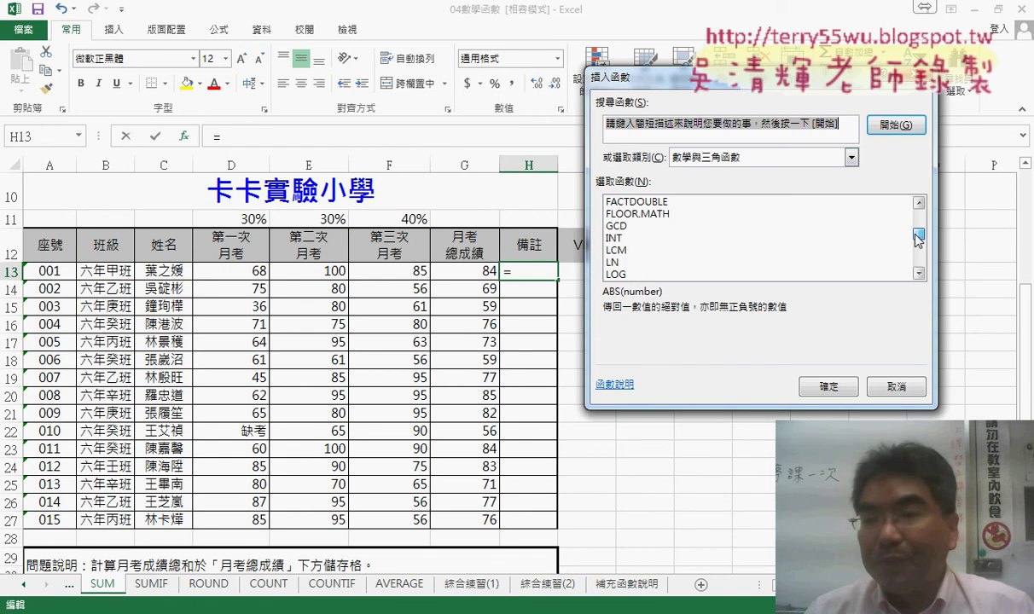
click(918, 205)
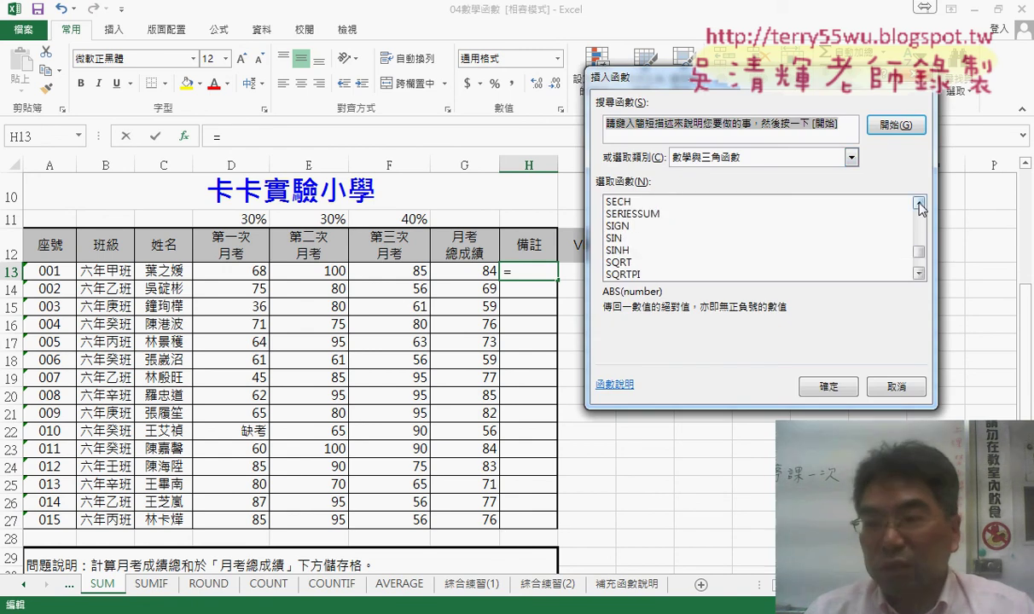
click(918, 205)
click(918, 205)
scroll(861, 278, down, 1)
scroll(861, 277, down, 1)
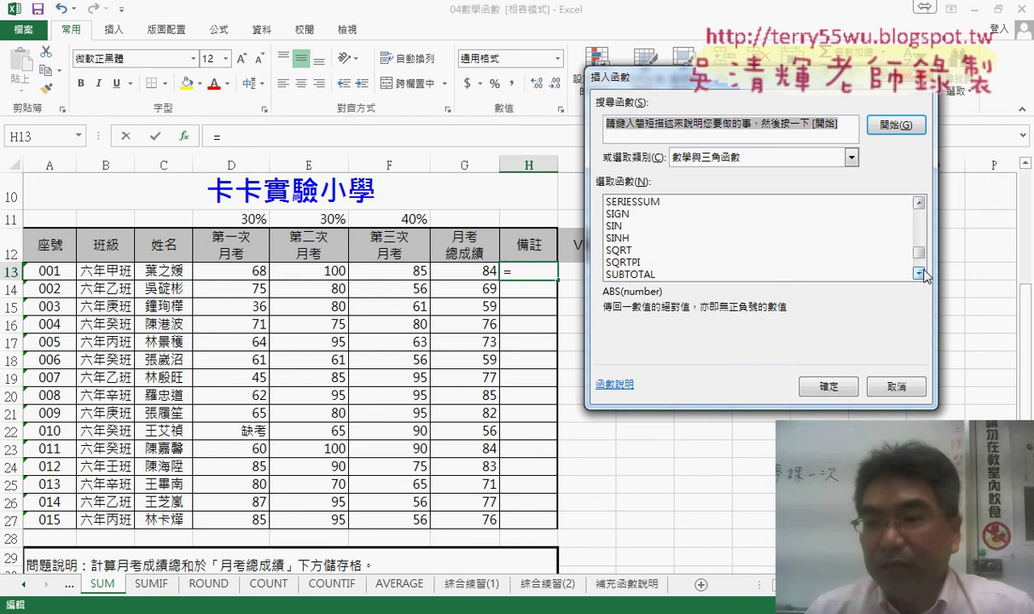
scroll(861, 277, down, 1)
click(918, 273)
click(919, 273)
click(918, 273)
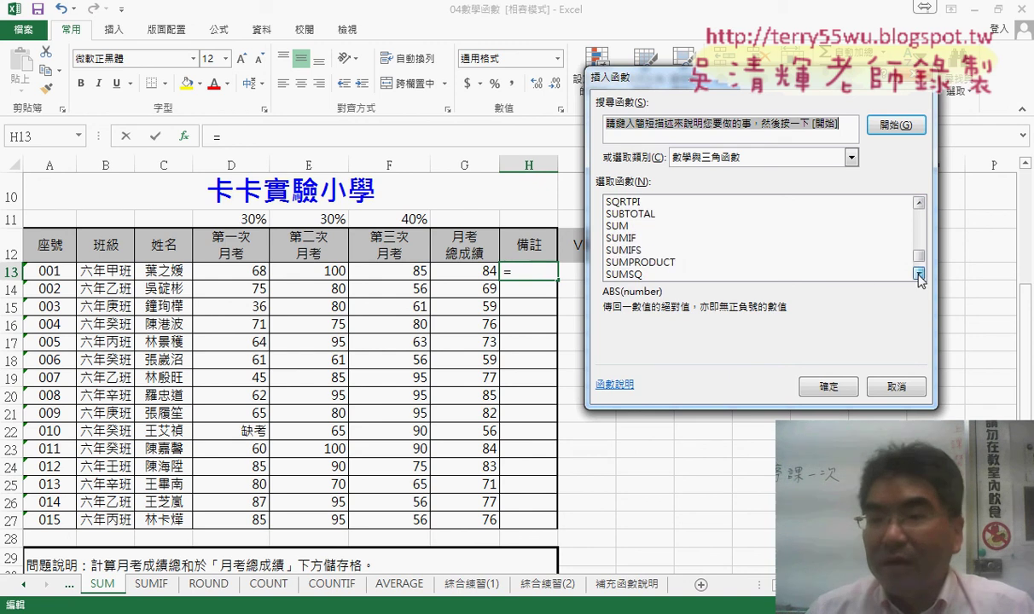
click(680, 263)
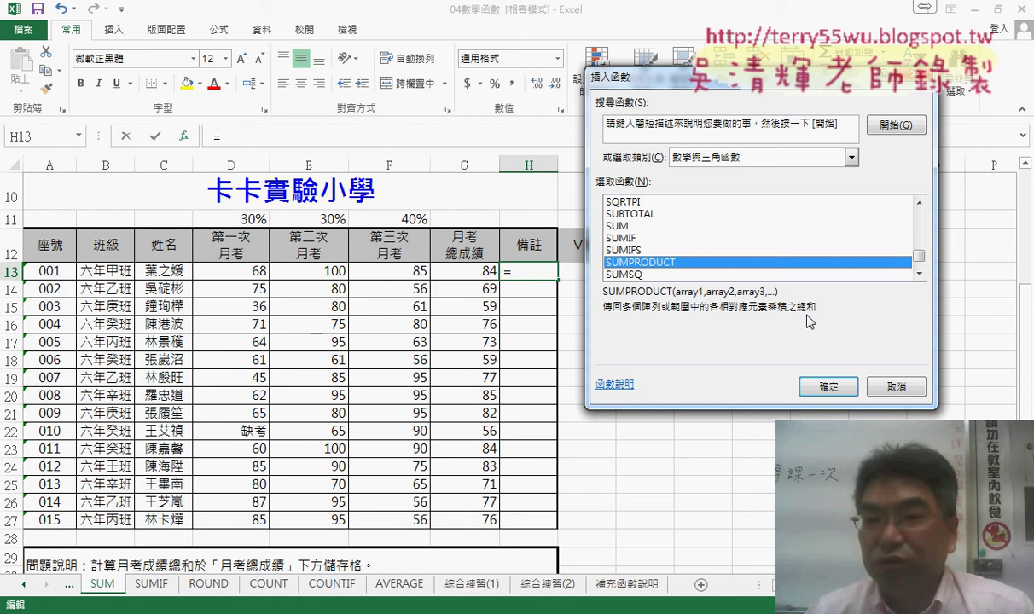
click(826, 385)
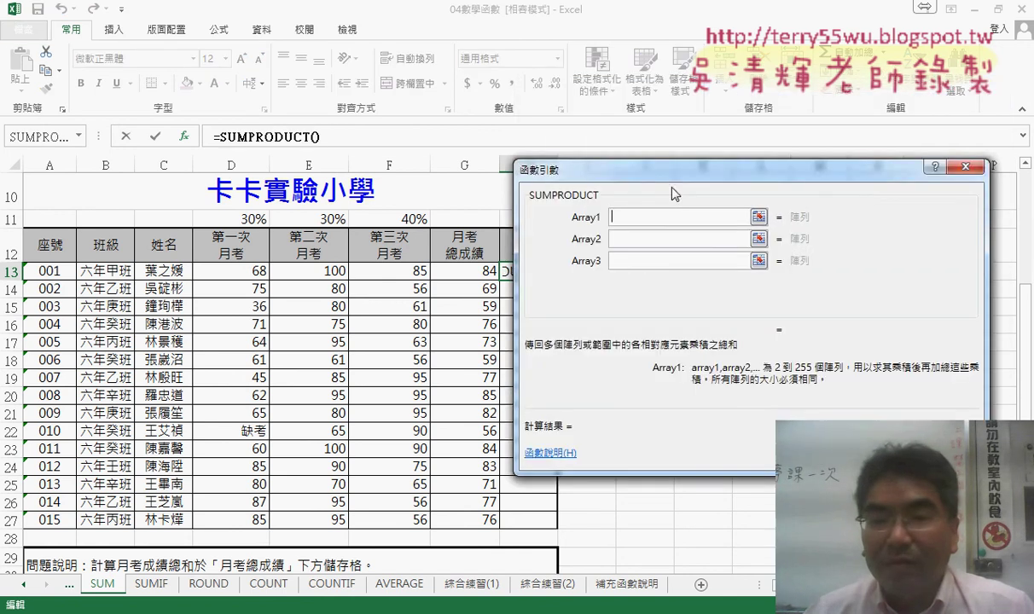
Step: Set SUMPRODUCT's Array1 to D11:F11 and Array2 to D13:F13, giving 84.4 in H13
drag(671, 194, 614, 354)
drag(230, 219, 405, 220)
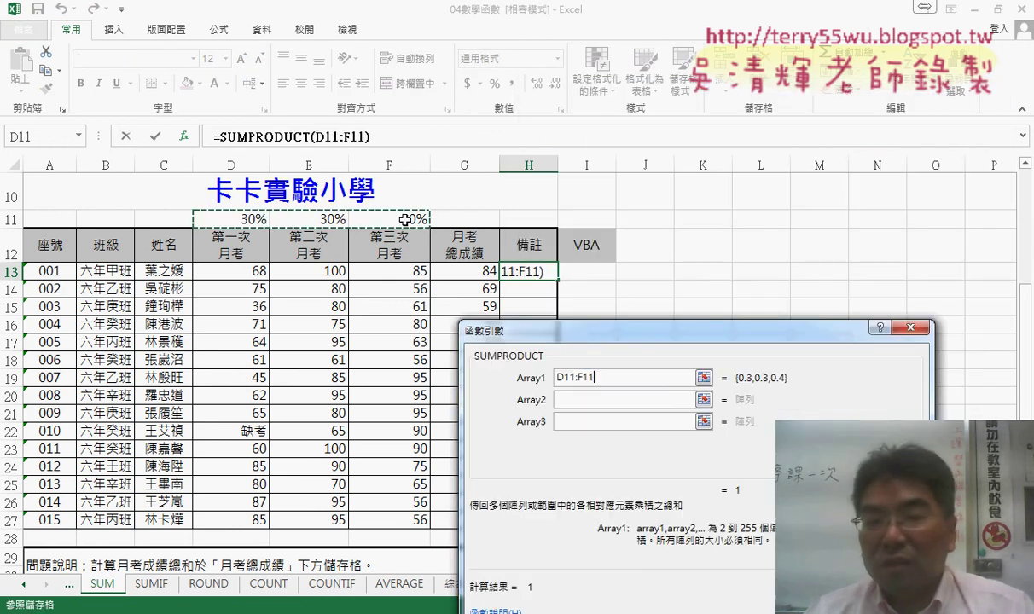
click(567, 400)
drag(252, 274, 405, 272)
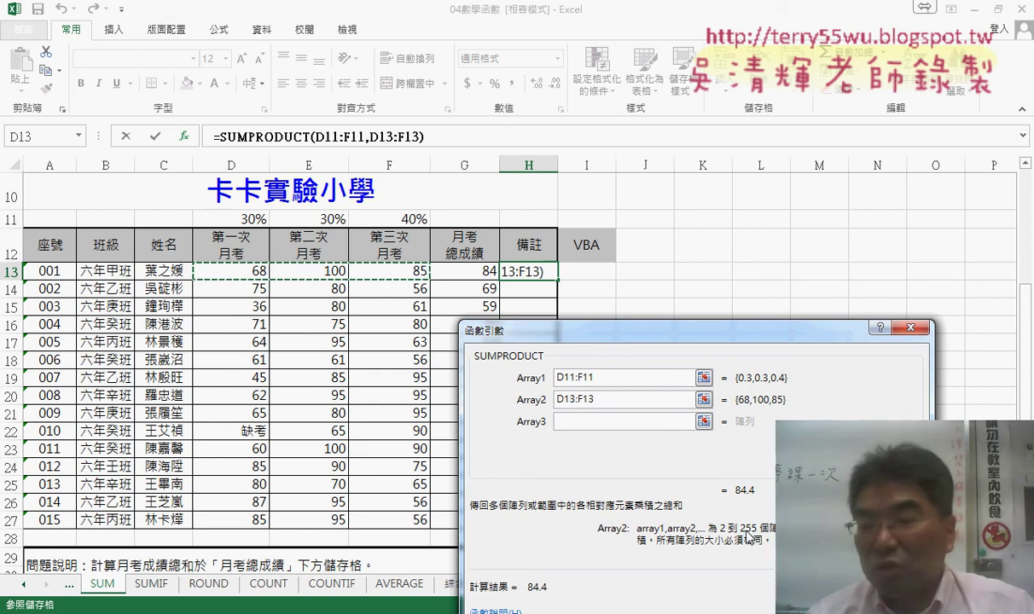
key(Return)
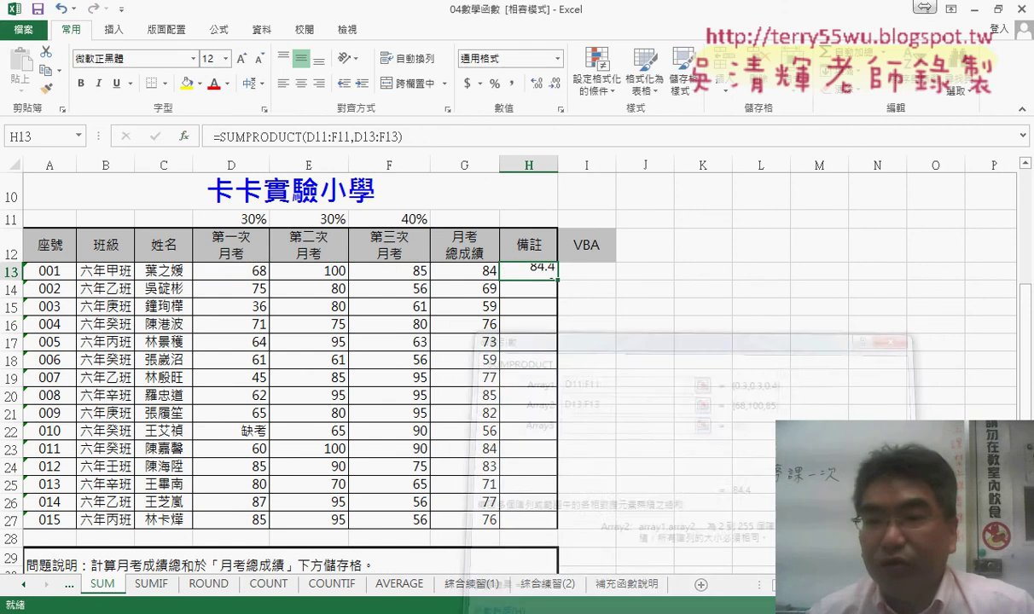
Step: Show H13 without decimals, fill it down to H27, and inspect H14's copied formula
click(553, 83)
drag(554, 280, 559, 520)
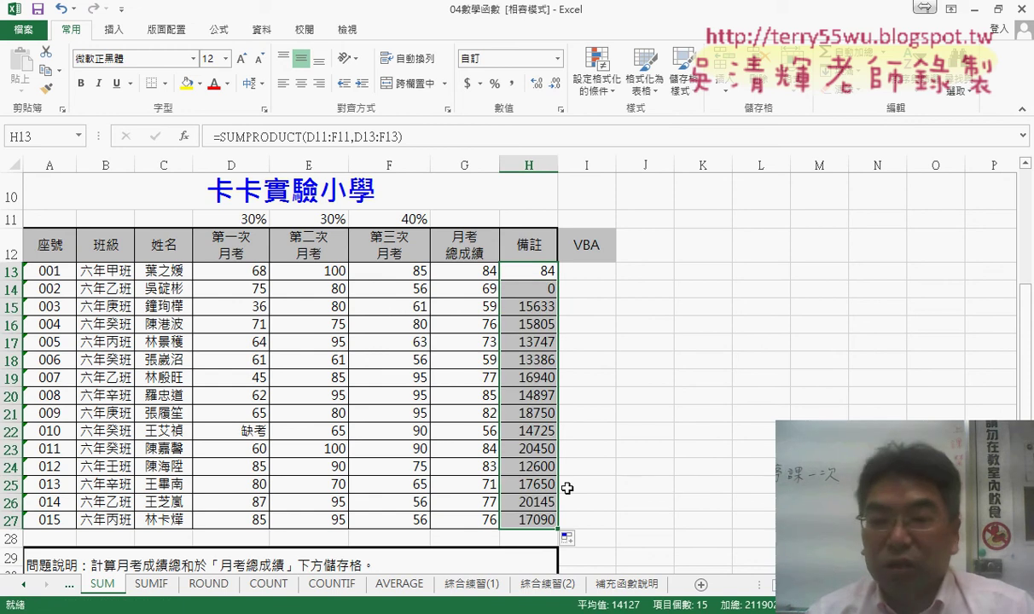
click(539, 290)
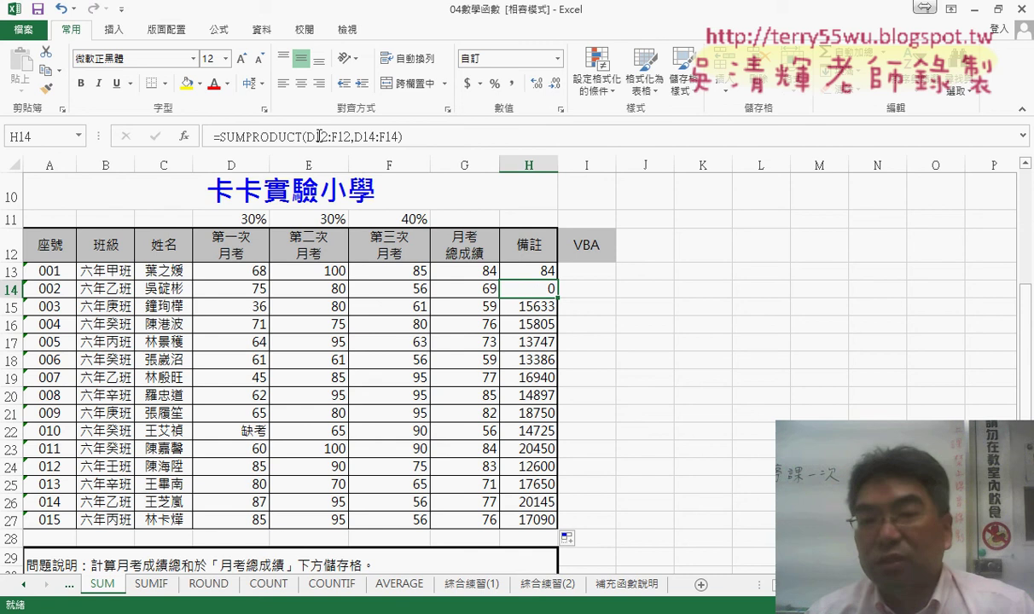
Step: Edit H13 to =SUMPRODUCT(D$11:F$11,D13:F13) so the weight row stays locked
click(533, 270)
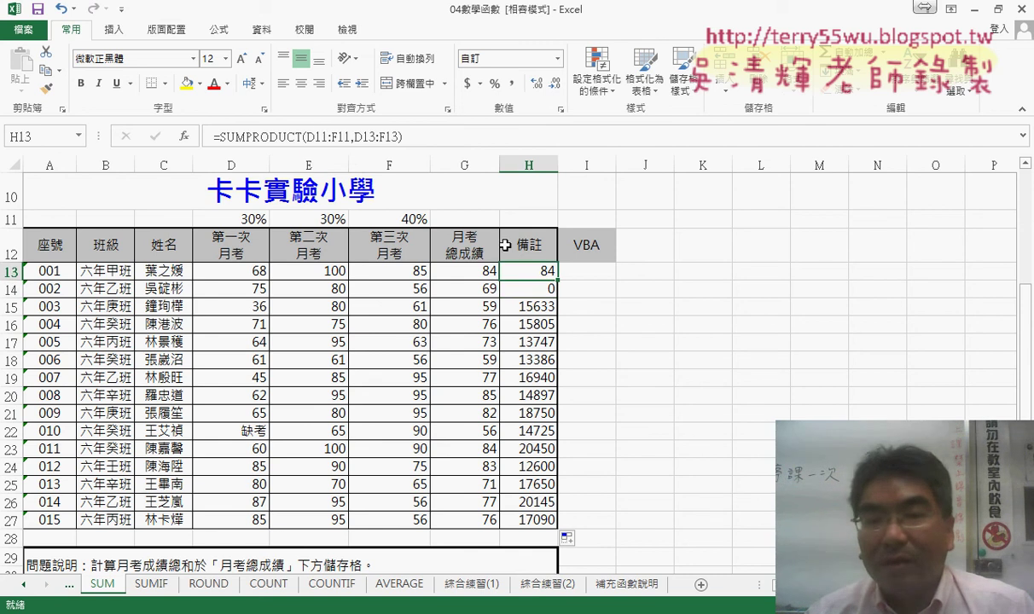
click(416, 134)
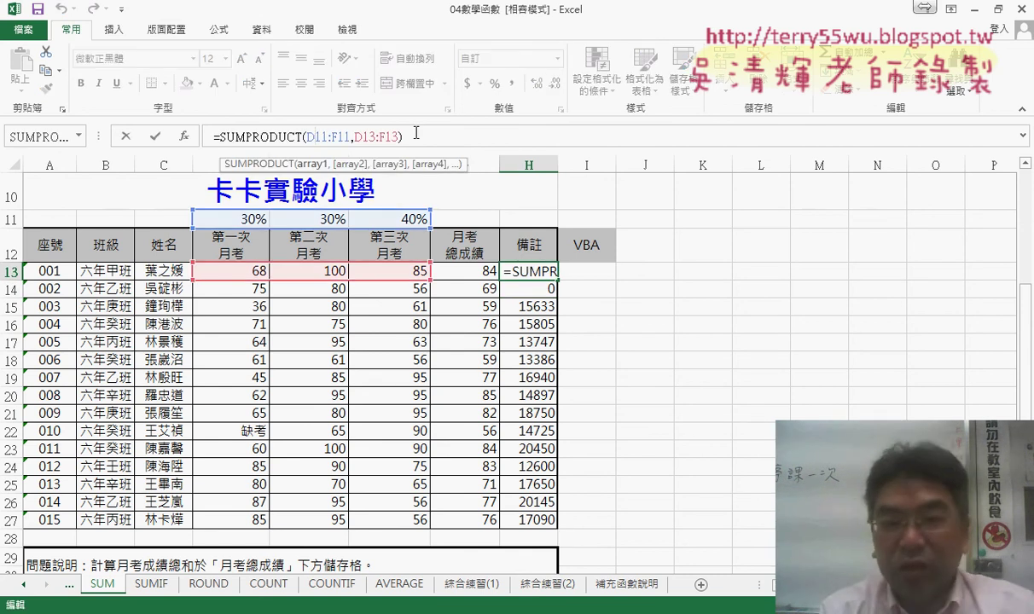
text($)
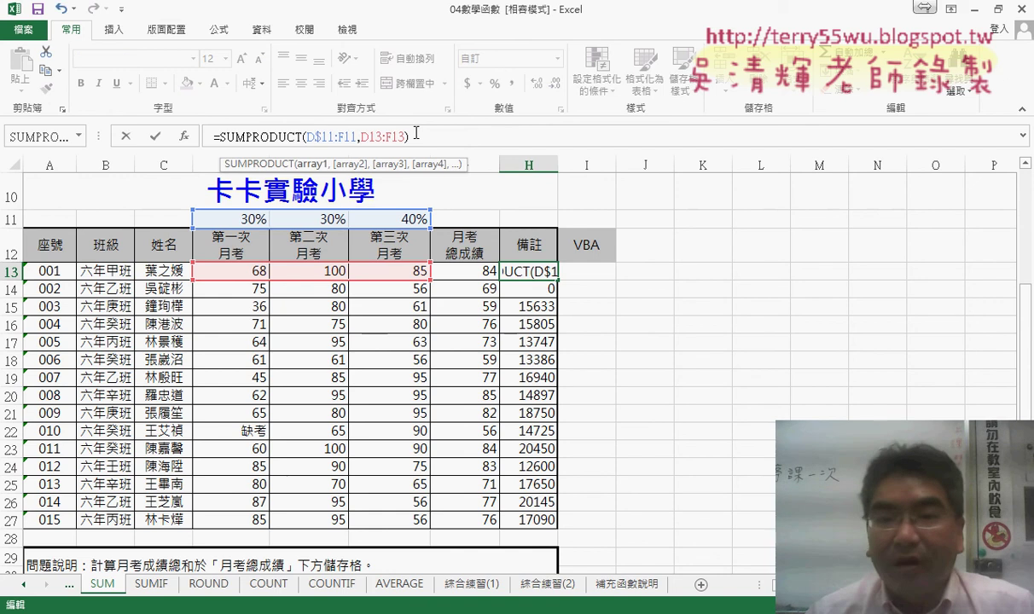
click(342, 137)
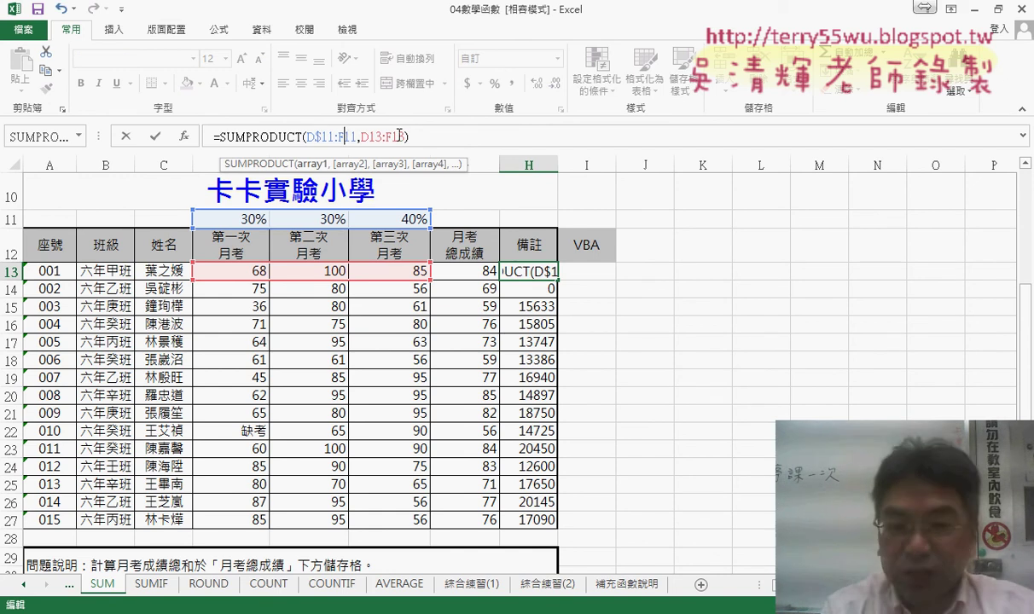
text($)
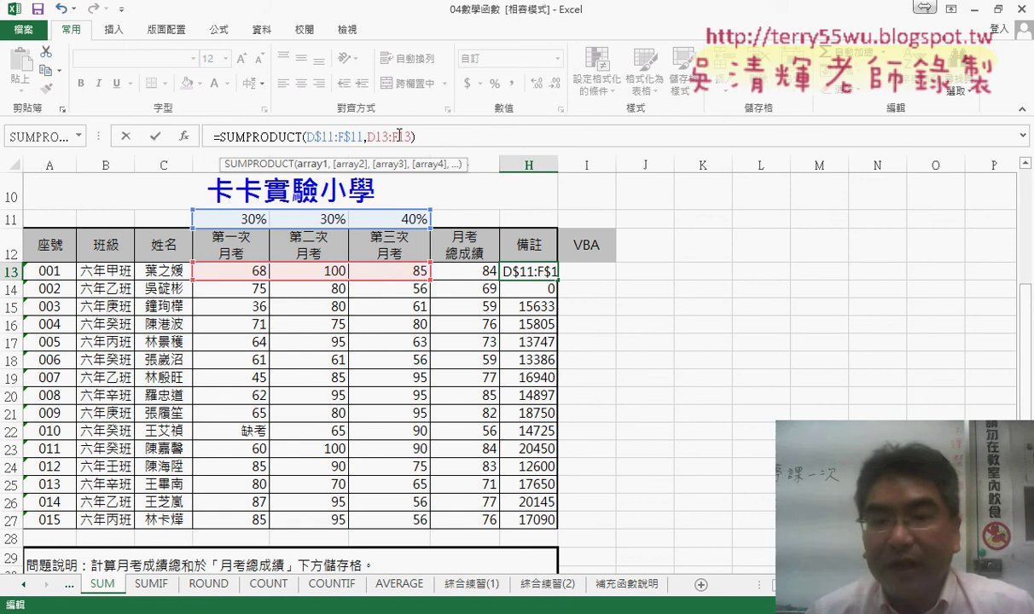
click(155, 136)
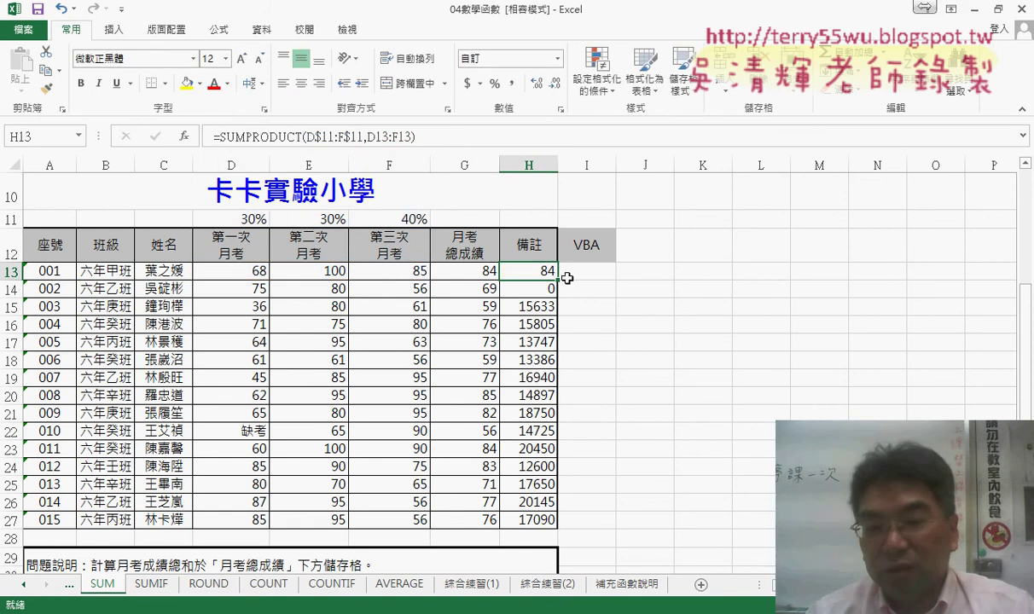
Step: Fill H13's row-locked formula down to H27 and check the totals match column G
drag(557, 278, 546, 520)
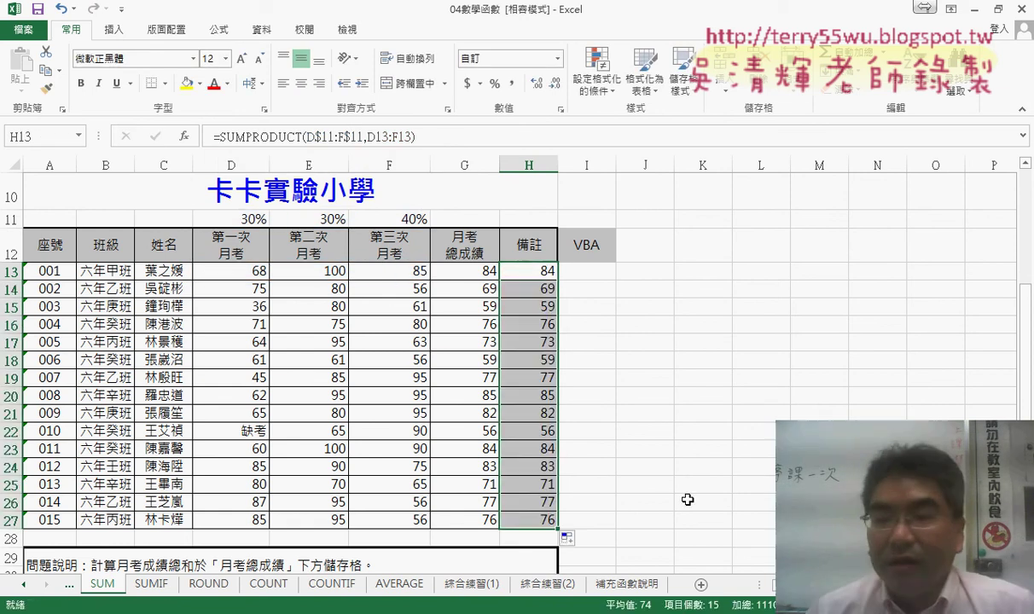
click(584, 271)
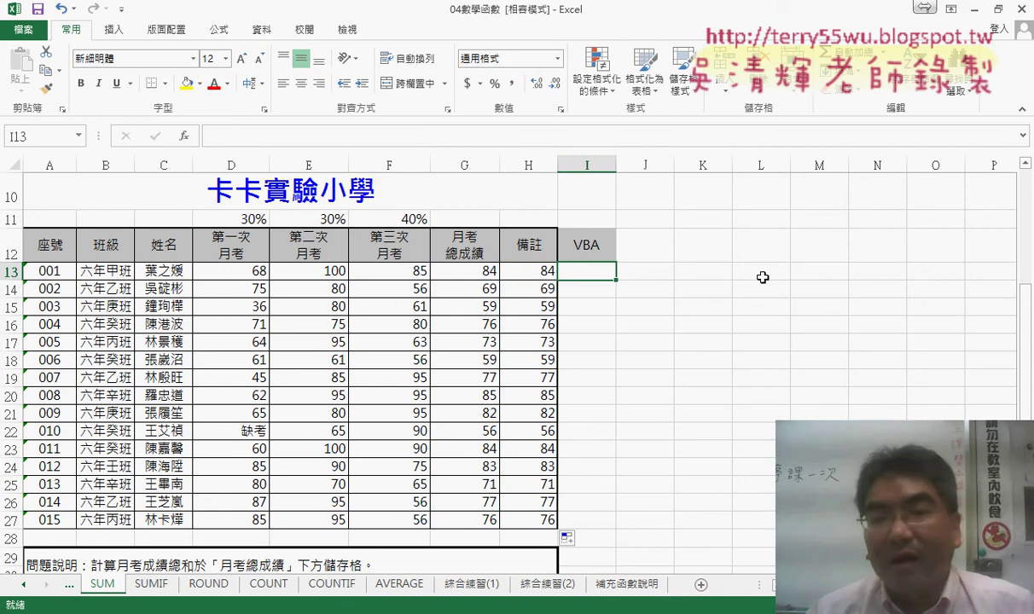
click(537, 269)
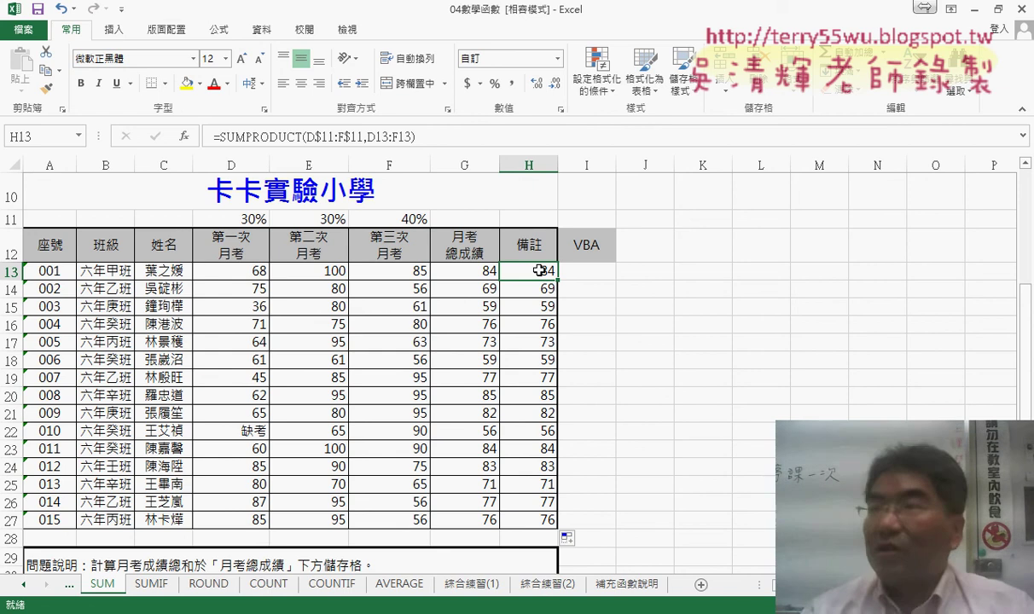
click(596, 271)
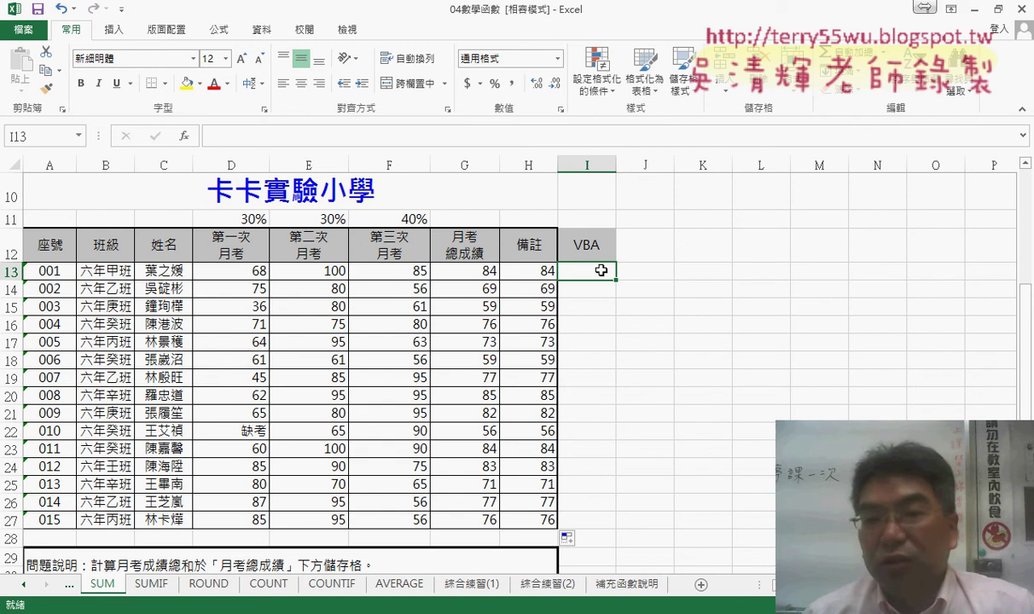
click(538, 274)
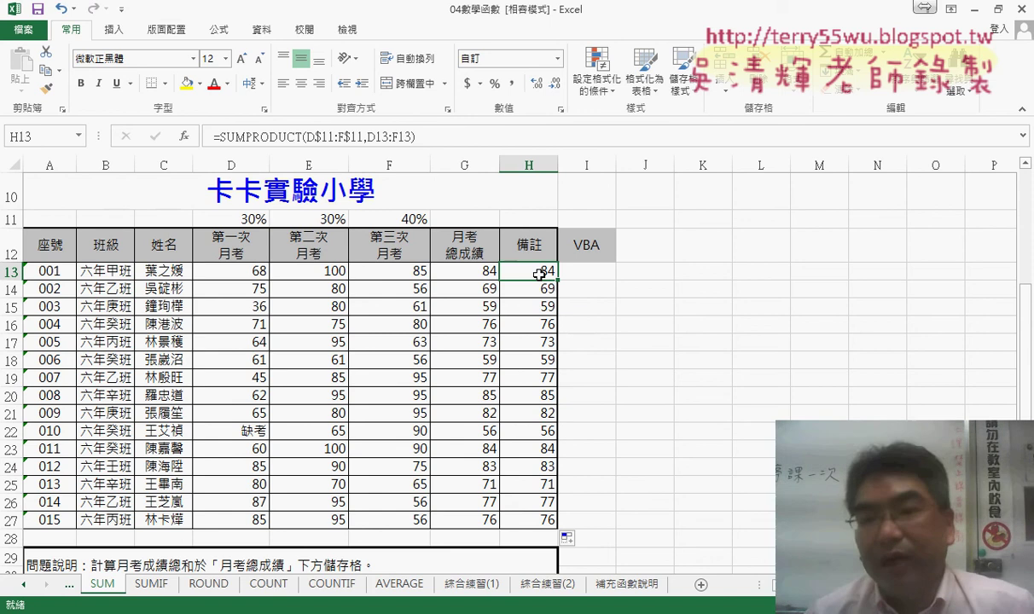
click(600, 273)
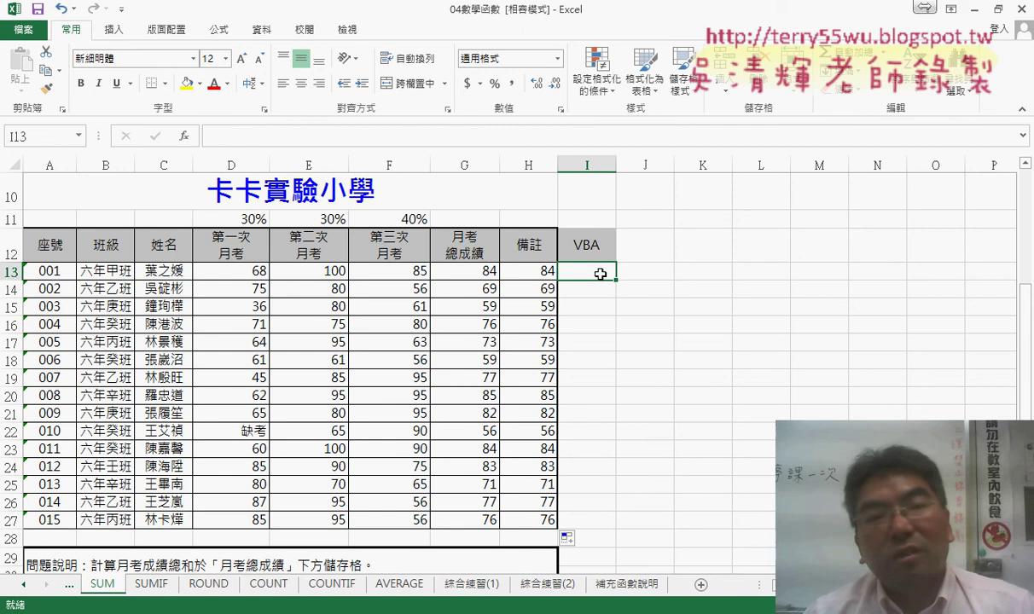
Step: Enable the Developer tab via File > Options > Customize Ribbon
click(122, 9)
click(174, 261)
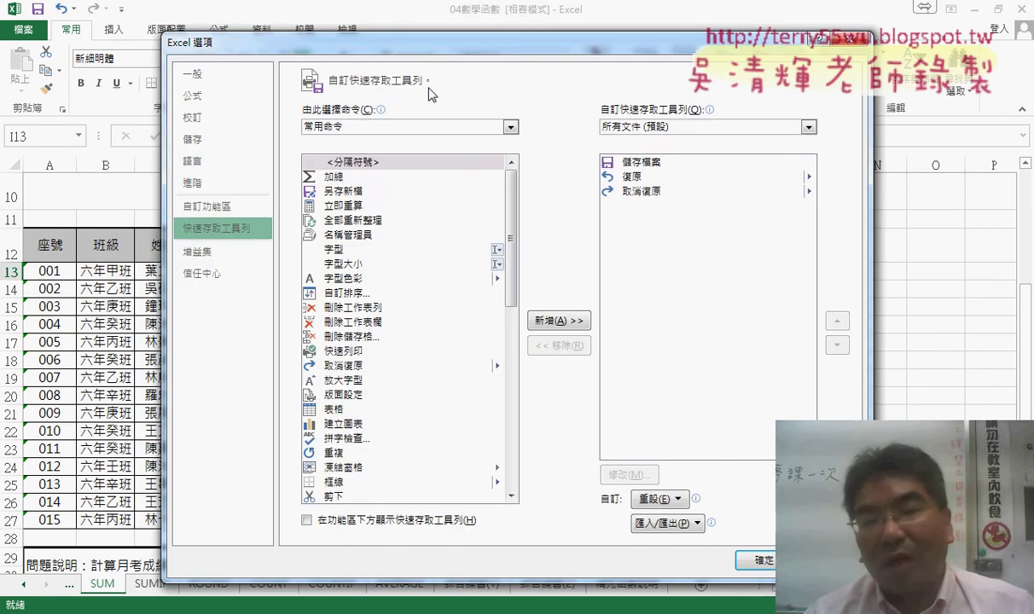
click(227, 211)
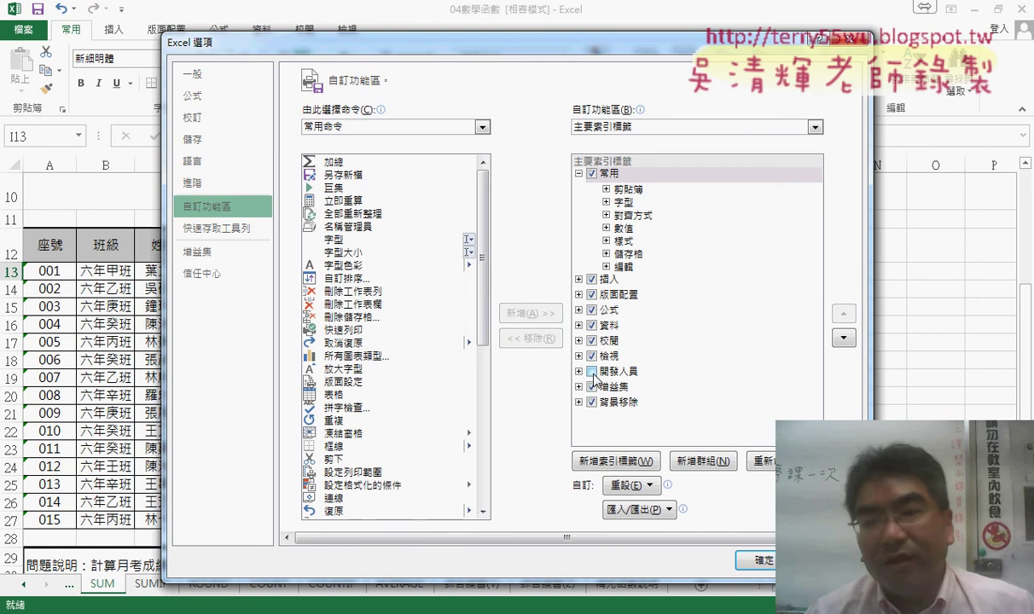
click(592, 372)
click(757, 561)
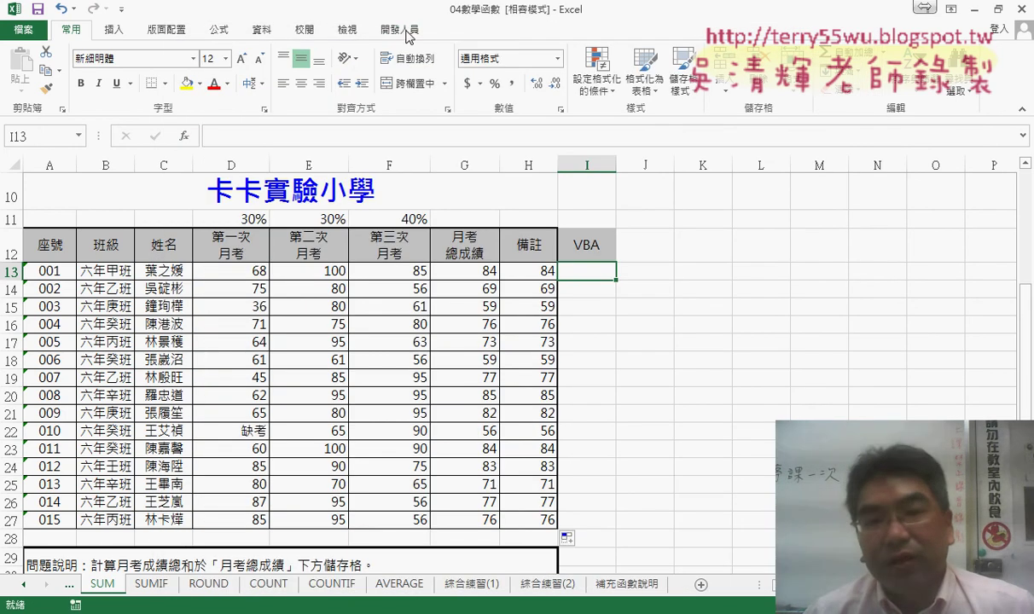
Step: Launch the Visual Basic editor, insert Module1 into the workbook's project, and maximize its code window
click(407, 31)
click(33, 68)
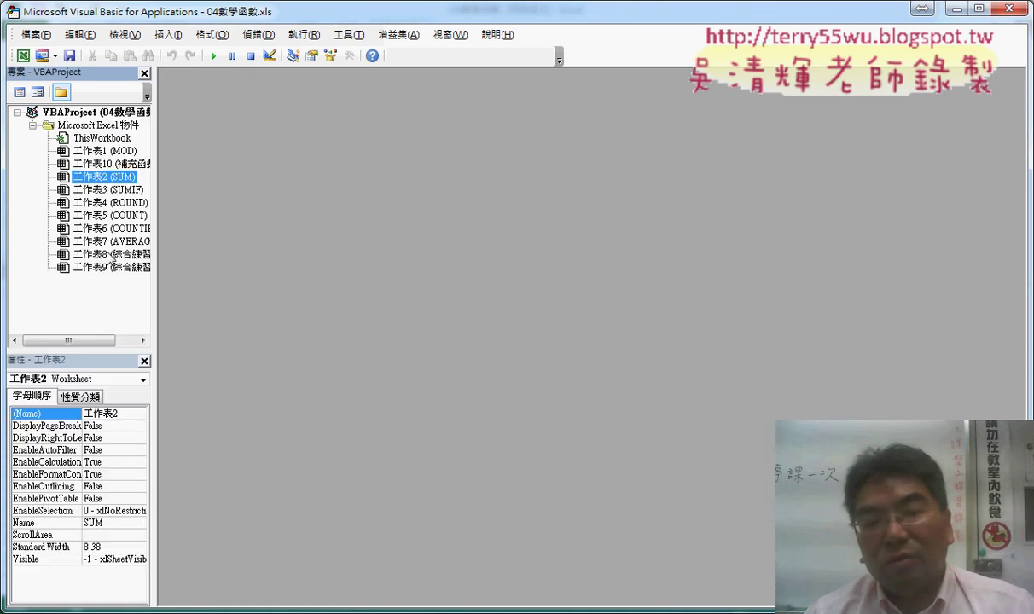
right_click(103, 217)
mouse_move(196, 290)
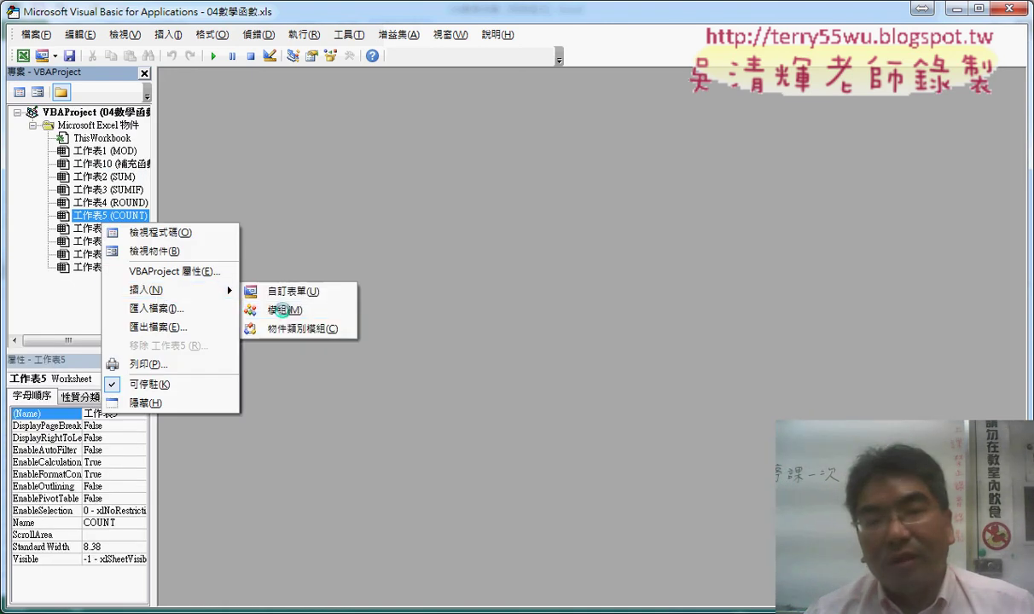
click(284, 310)
double_click(330, 103)
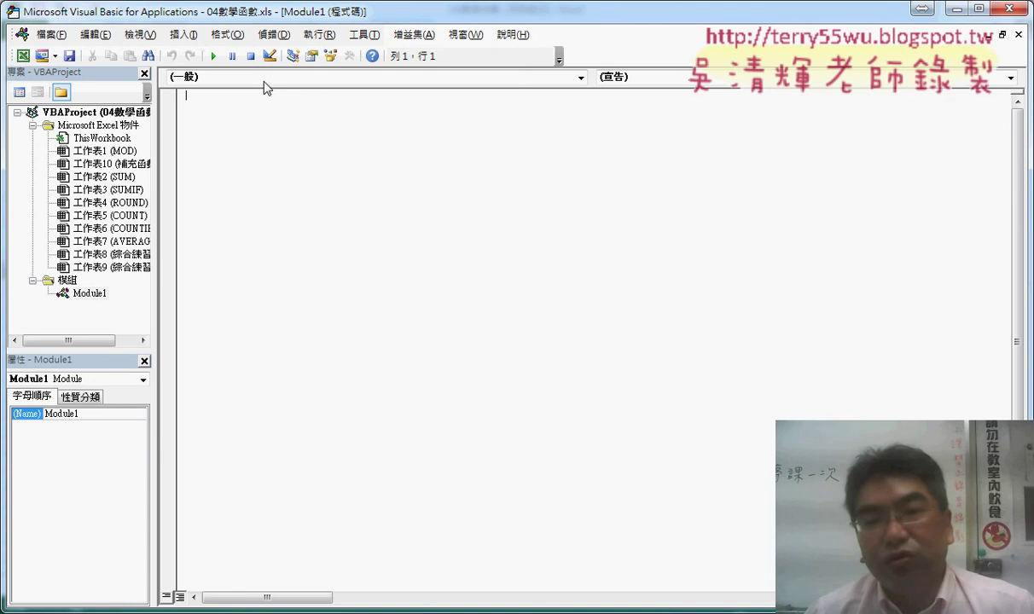
click(182, 34)
Step: Open Add Procedure for Module1 with type Sub, then return to the Excel SUM sheet
click(194, 57)
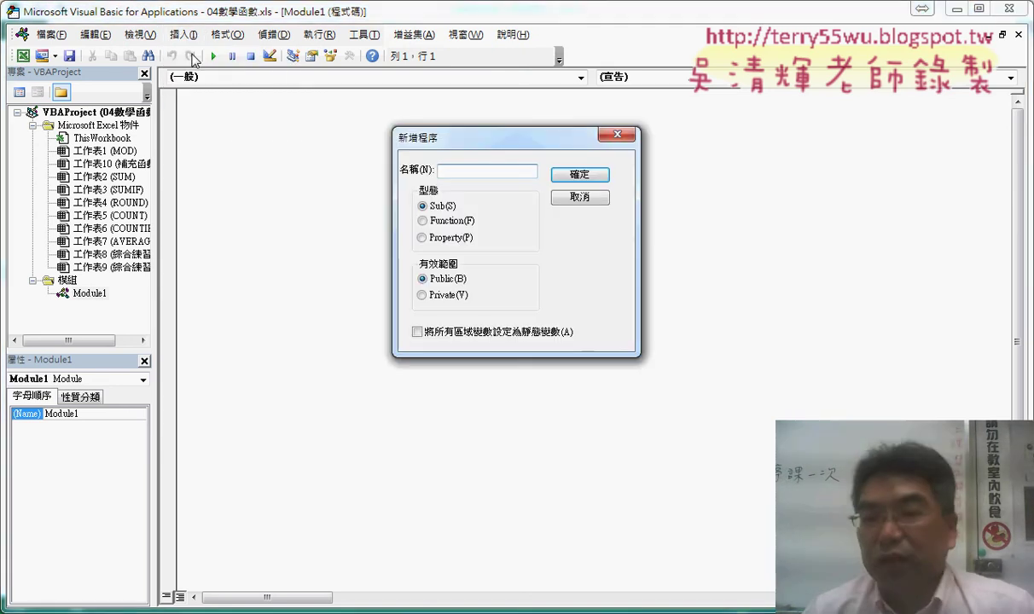
click(435, 223)
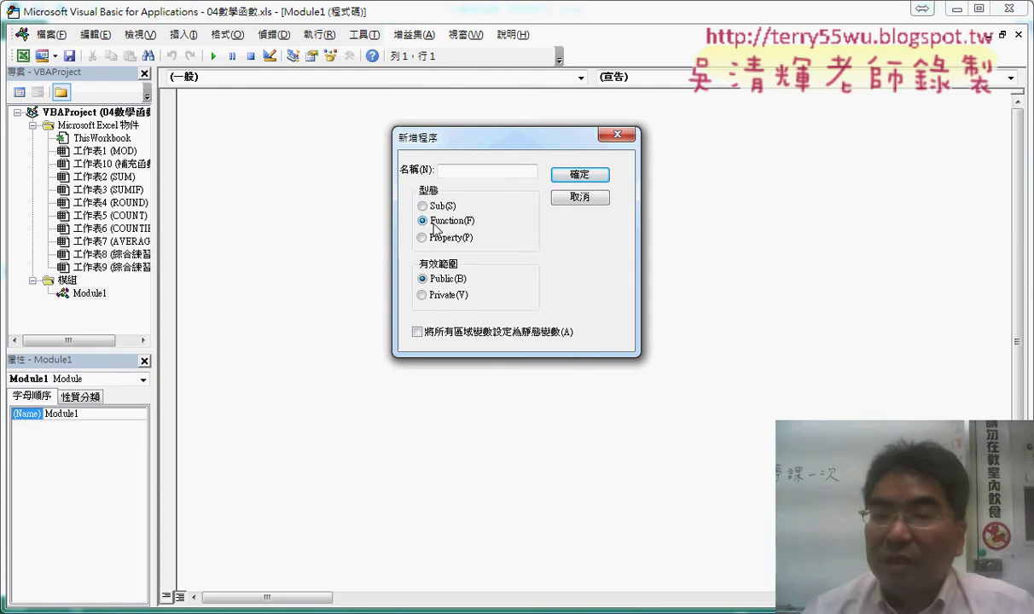
click(429, 209)
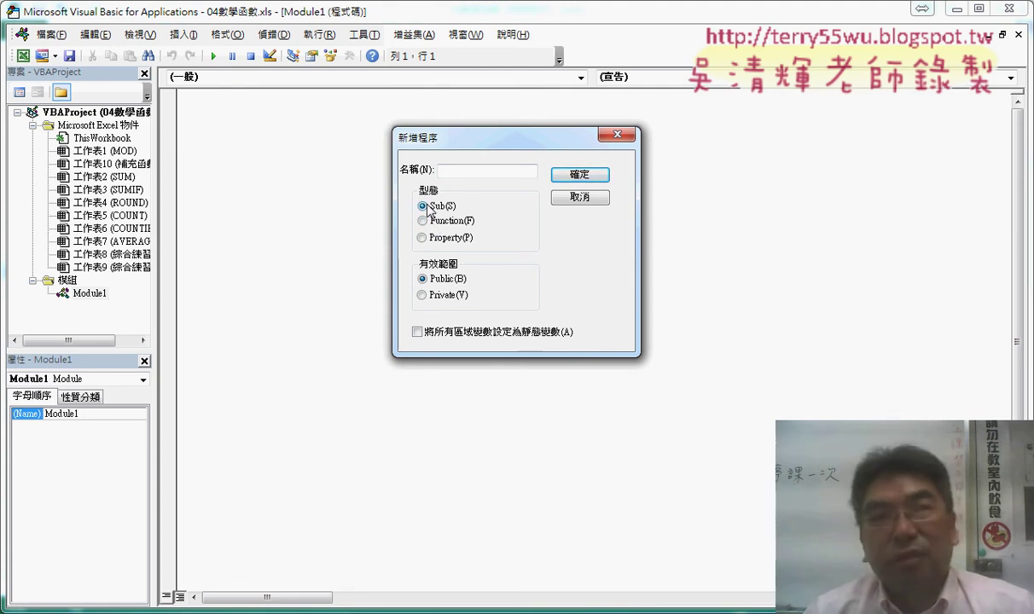
click(473, 169)
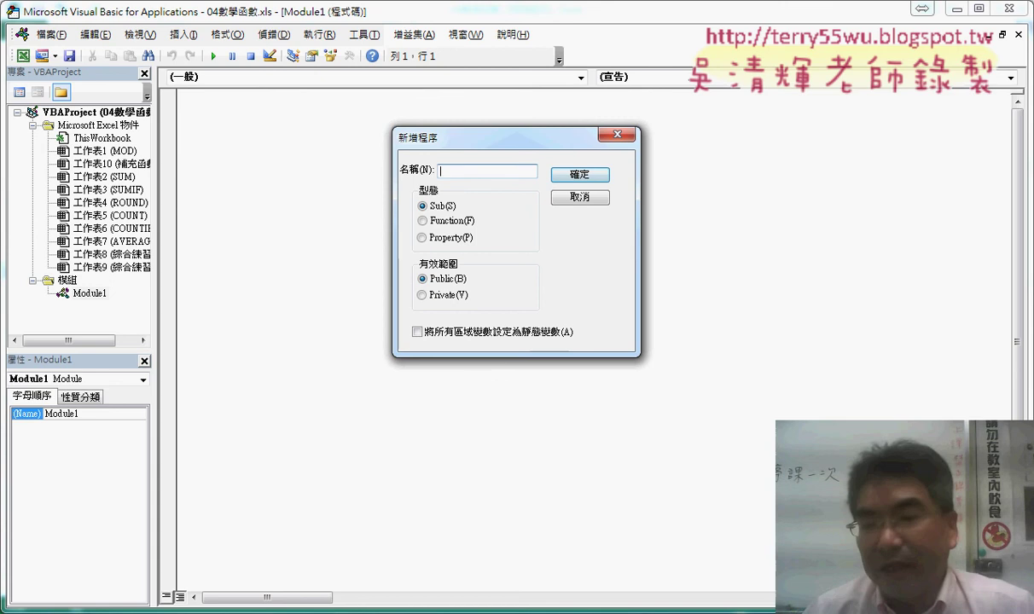
click(230, 607)
click(167, 556)
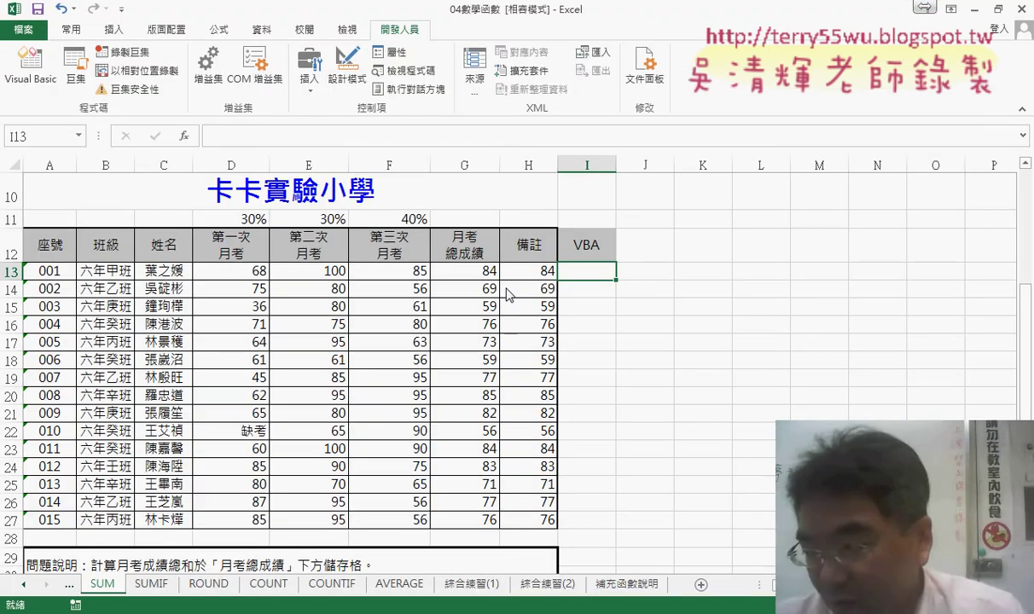